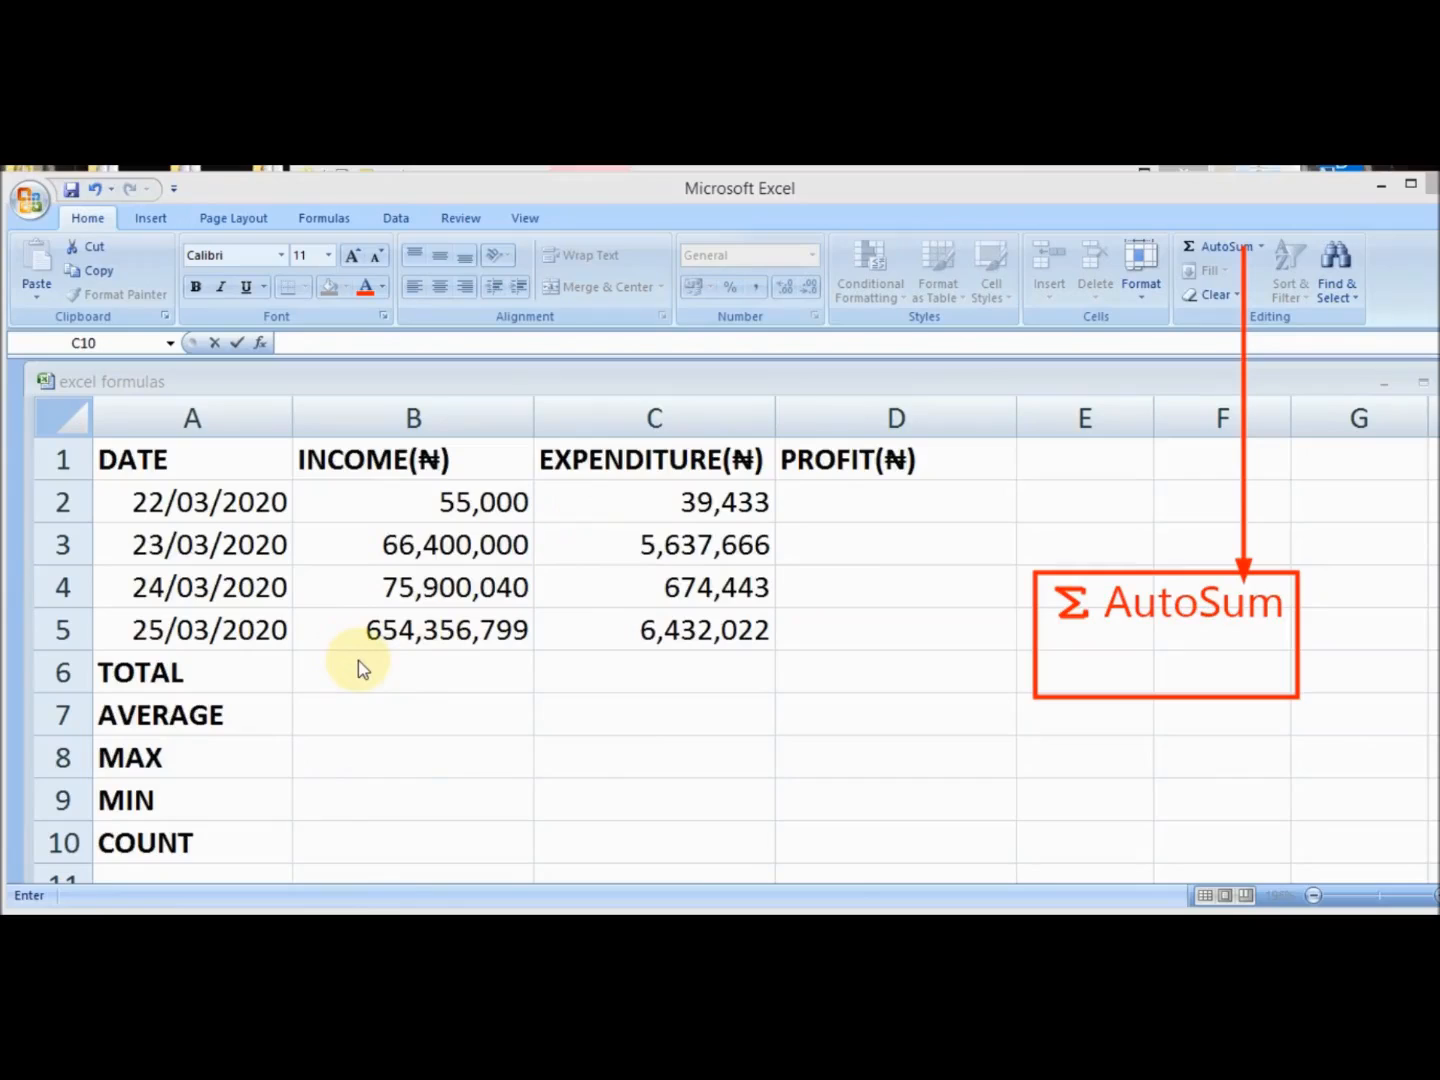
- Total the income figures B2:B5 in cell B6 with the AutoSum Sum function
{"action": "left_click", "coordinate": [358, 662]}
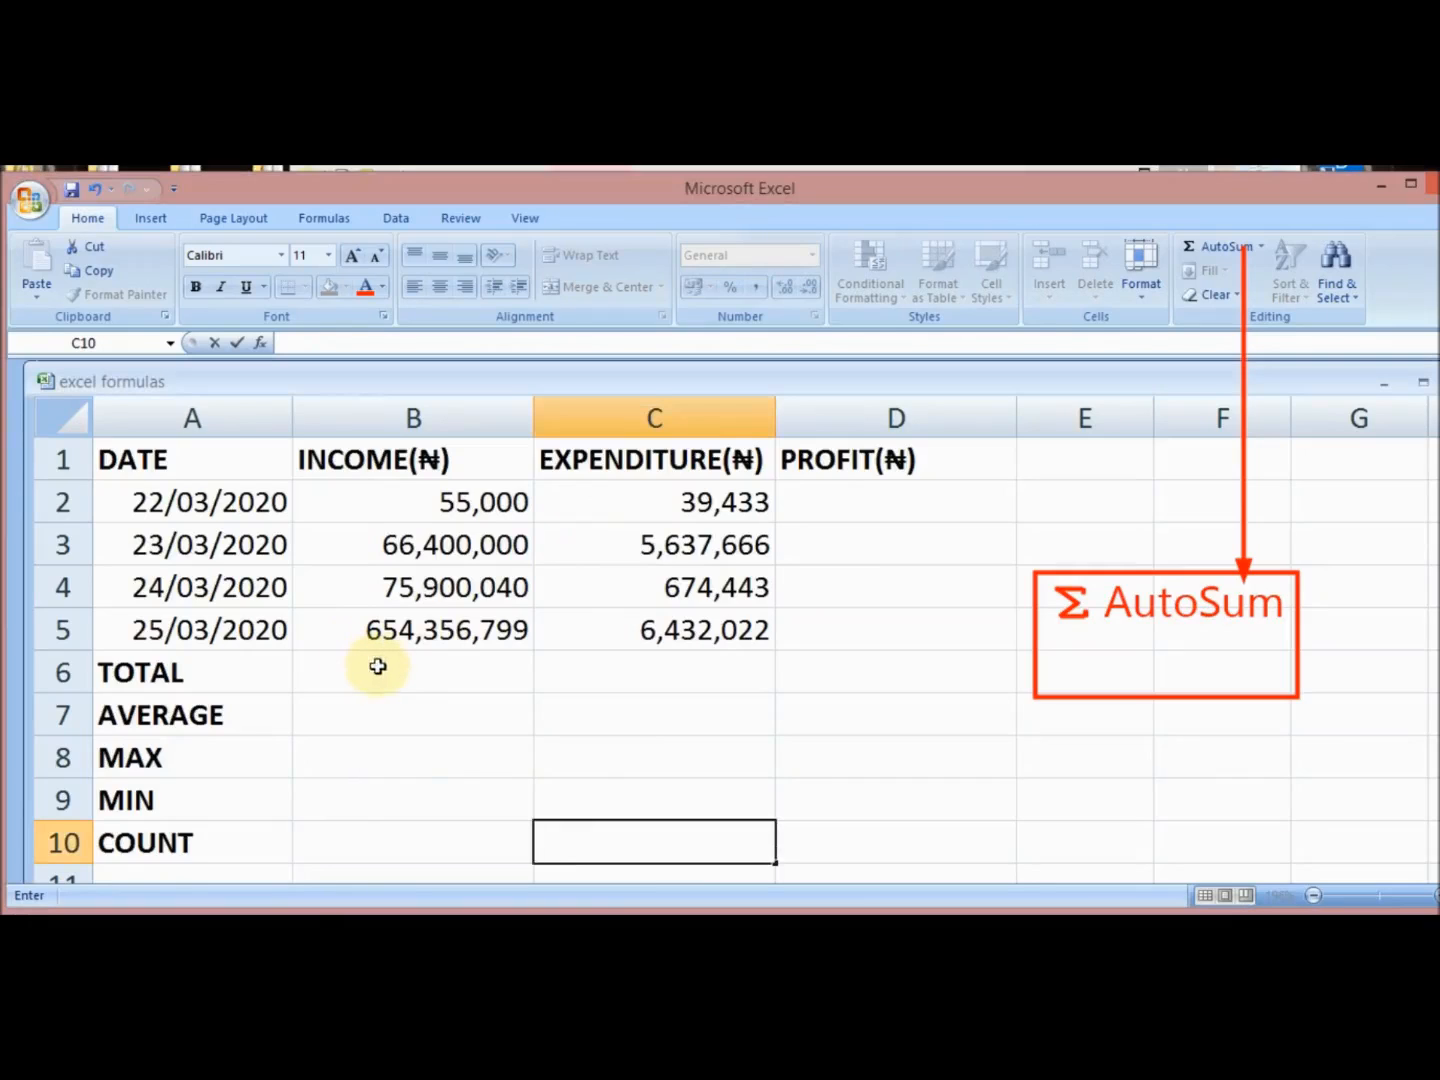
{"action": "left_click", "coordinate": [377, 666]}
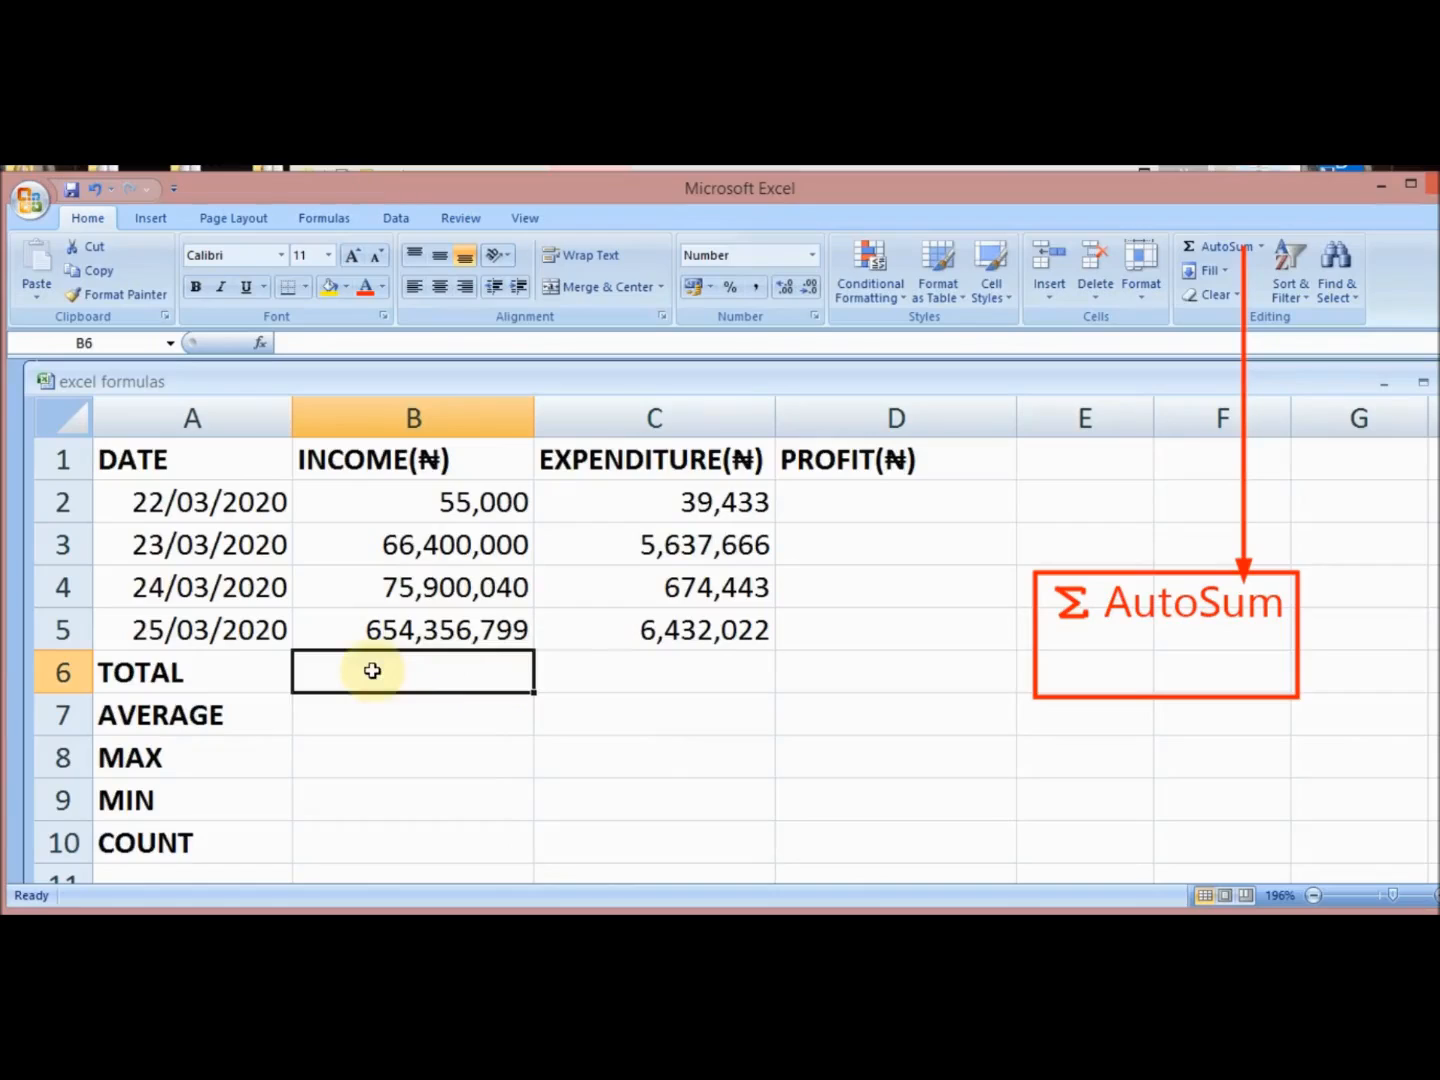
{"action": "left_click", "coordinate": [1263, 247]}
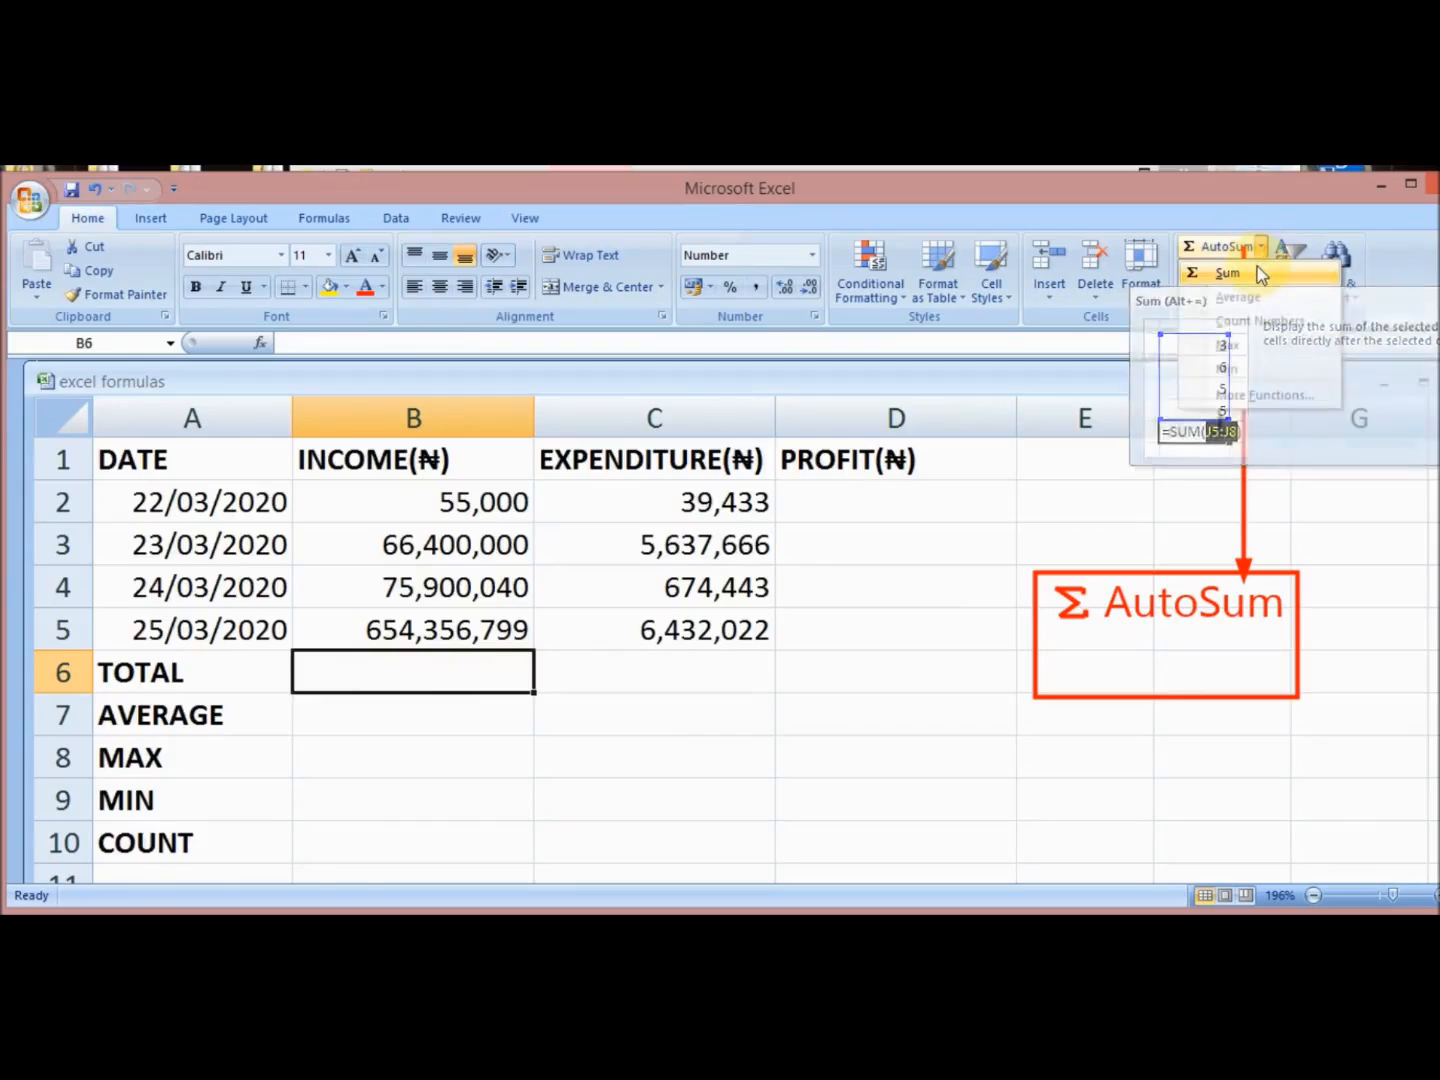
{"action": "left_click", "coordinate": [1266, 276]}
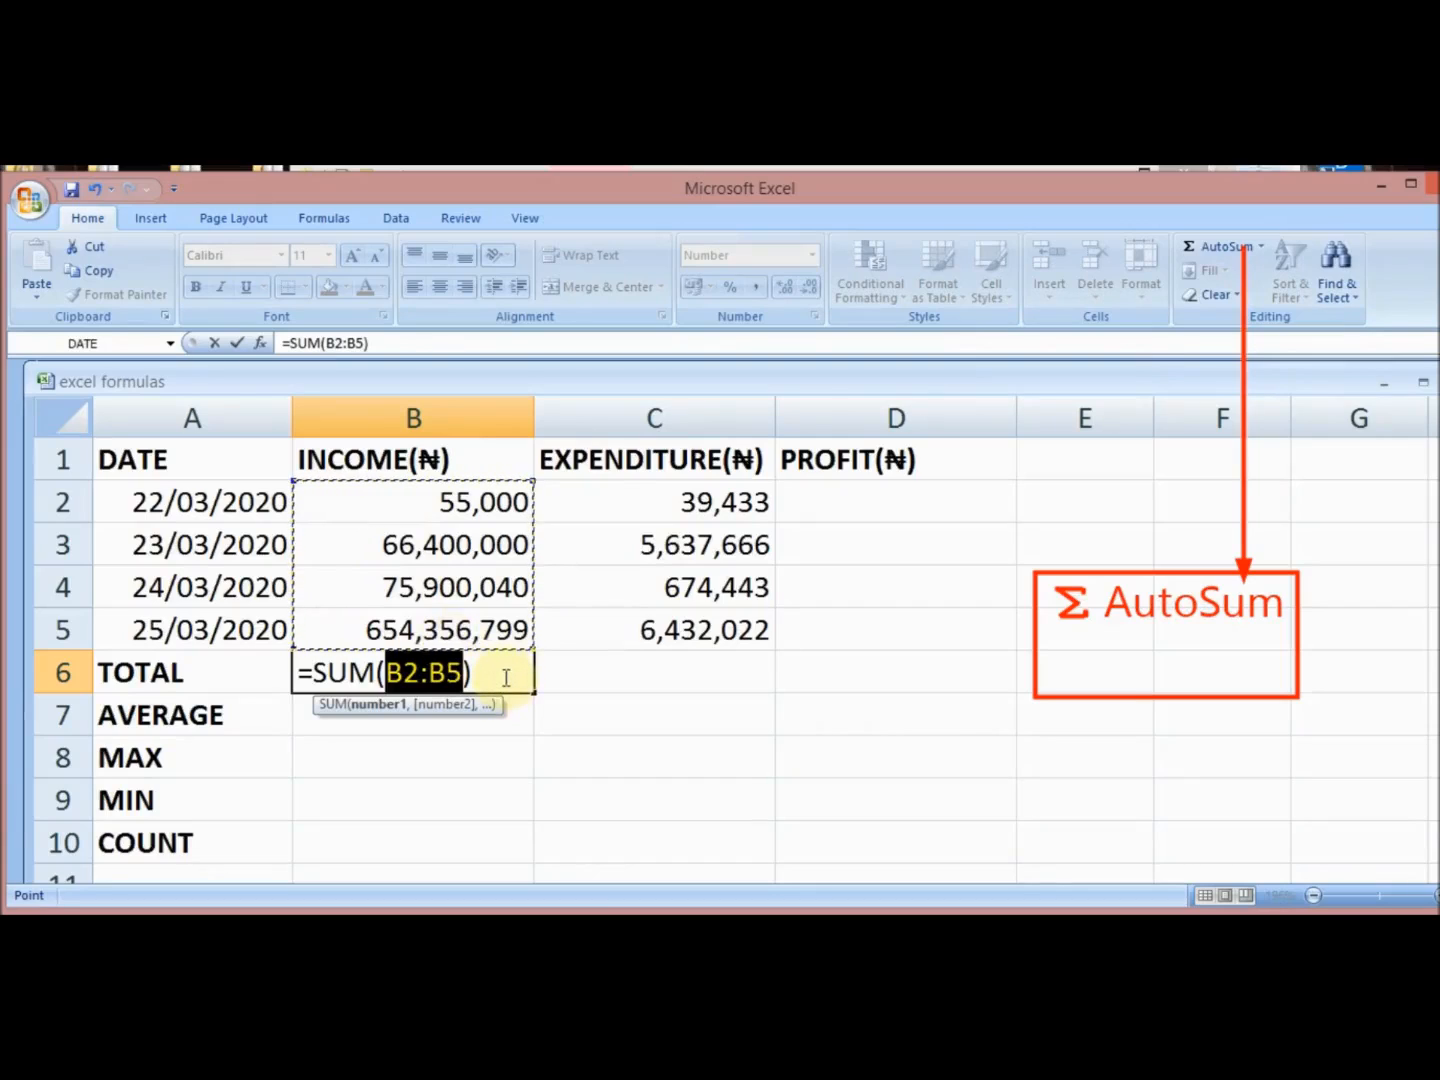
{"action": "key", "text": "Return"}
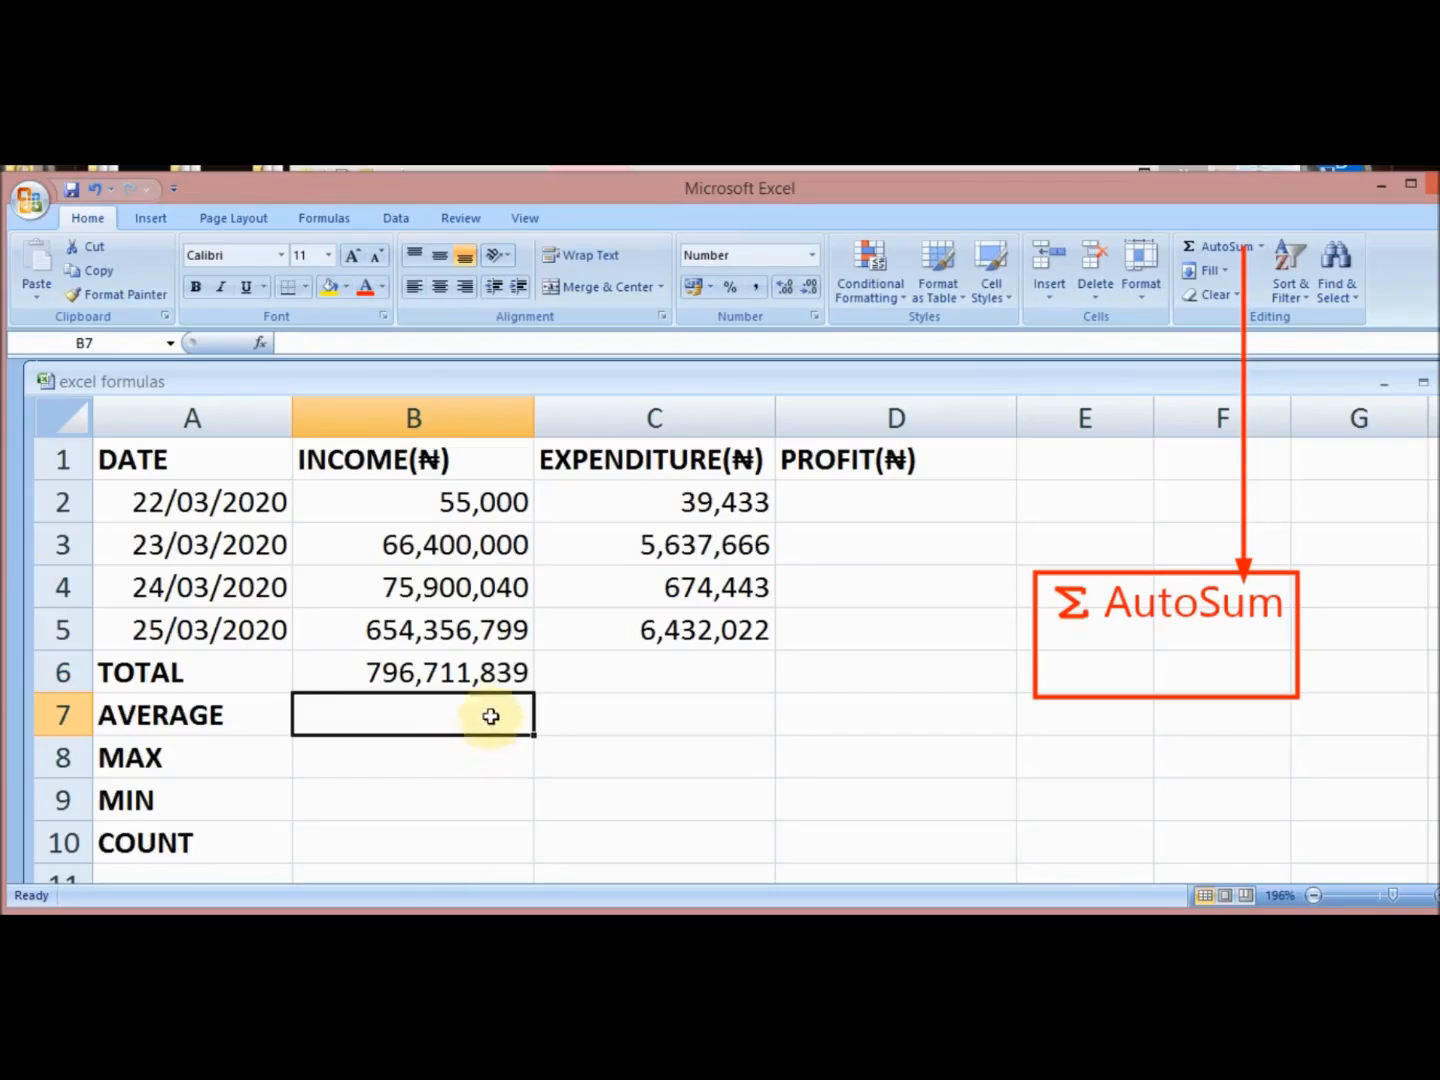
- Total the expenditure figures C2:C5 in cell C6 with the AutoSum Sum function
{"action": "left_click", "coordinate": [581, 670]}
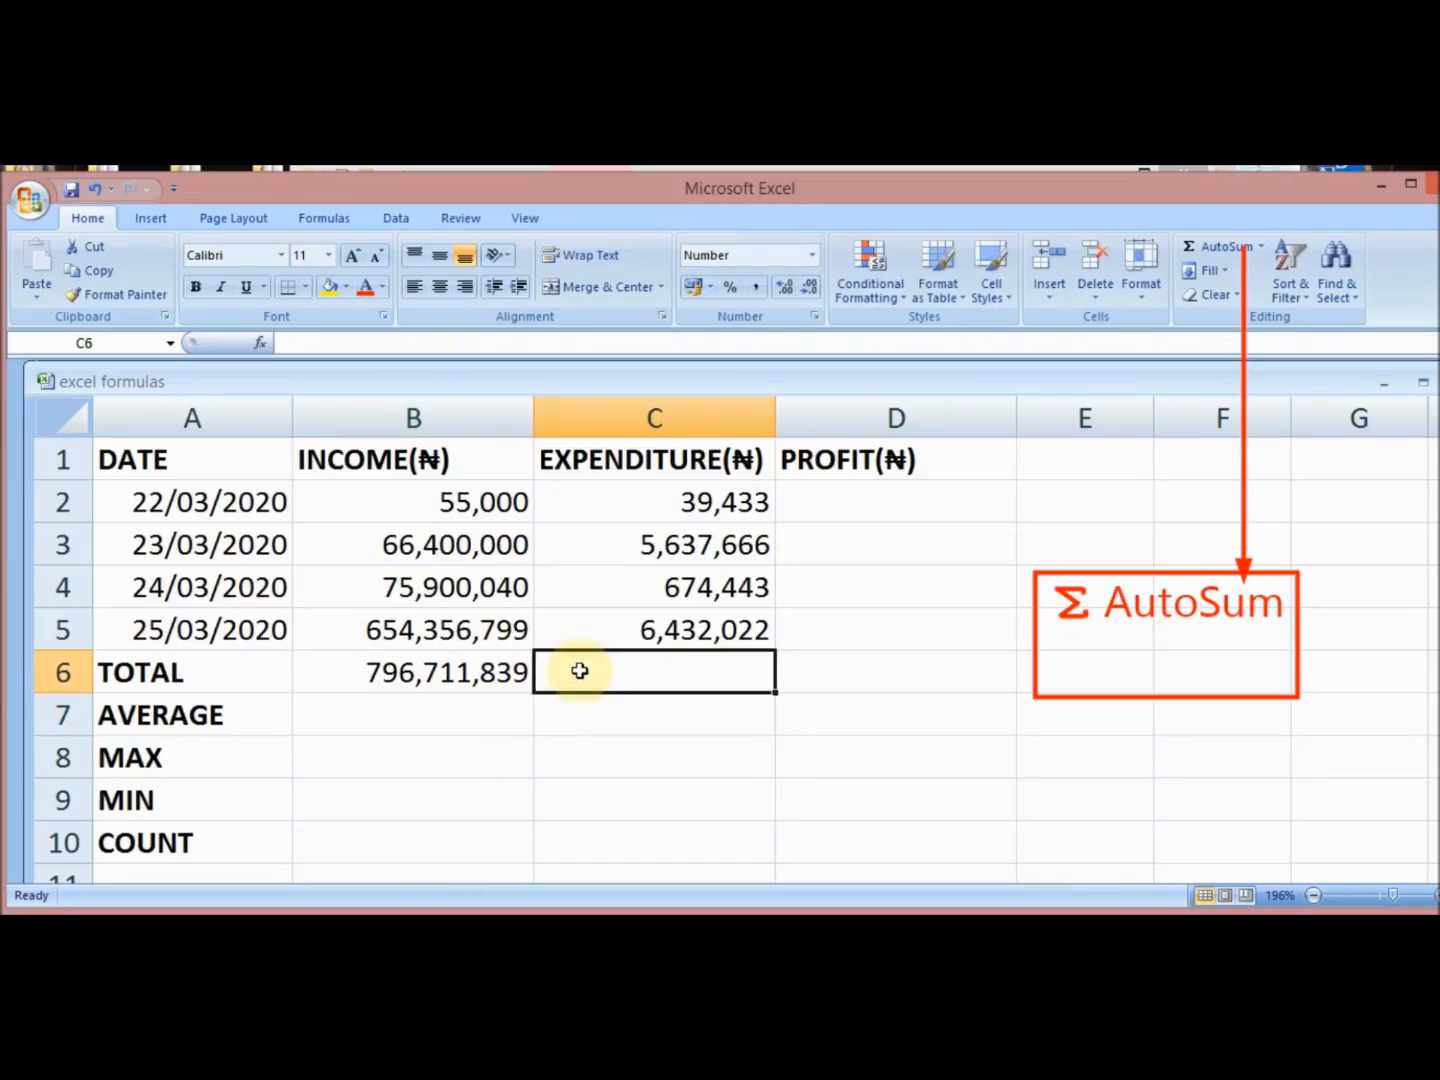
{"action": "left_click", "coordinate": [1262, 246]}
{"action": "left_click", "coordinate": [1263, 274]}
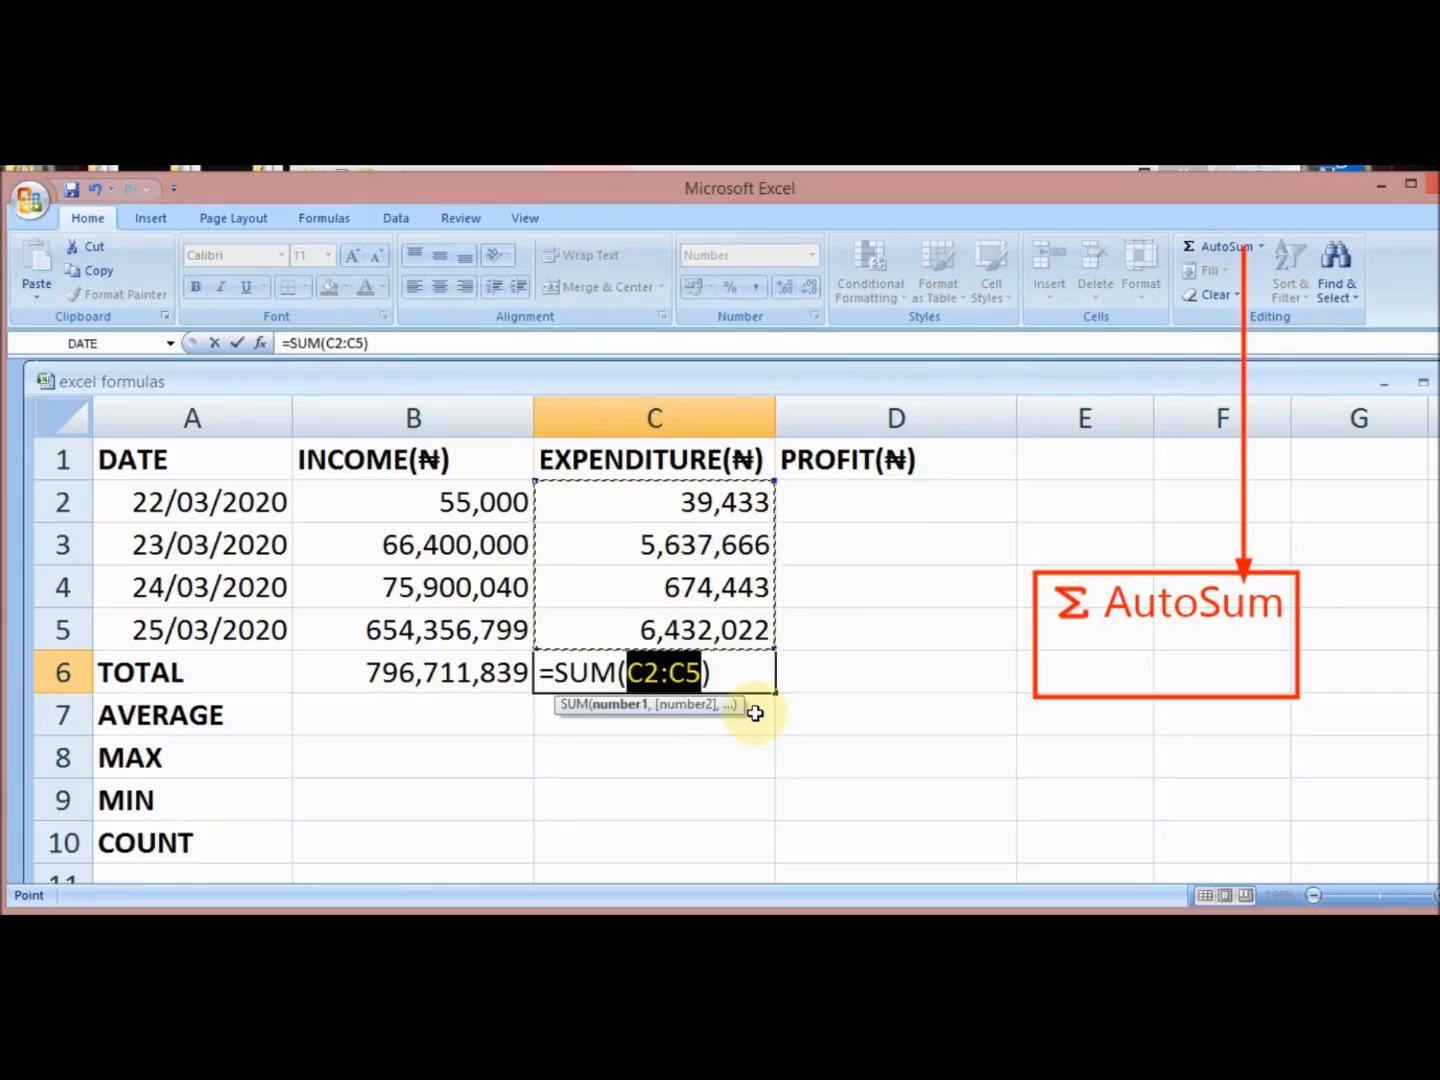
{"action": "key", "text": "Return"}
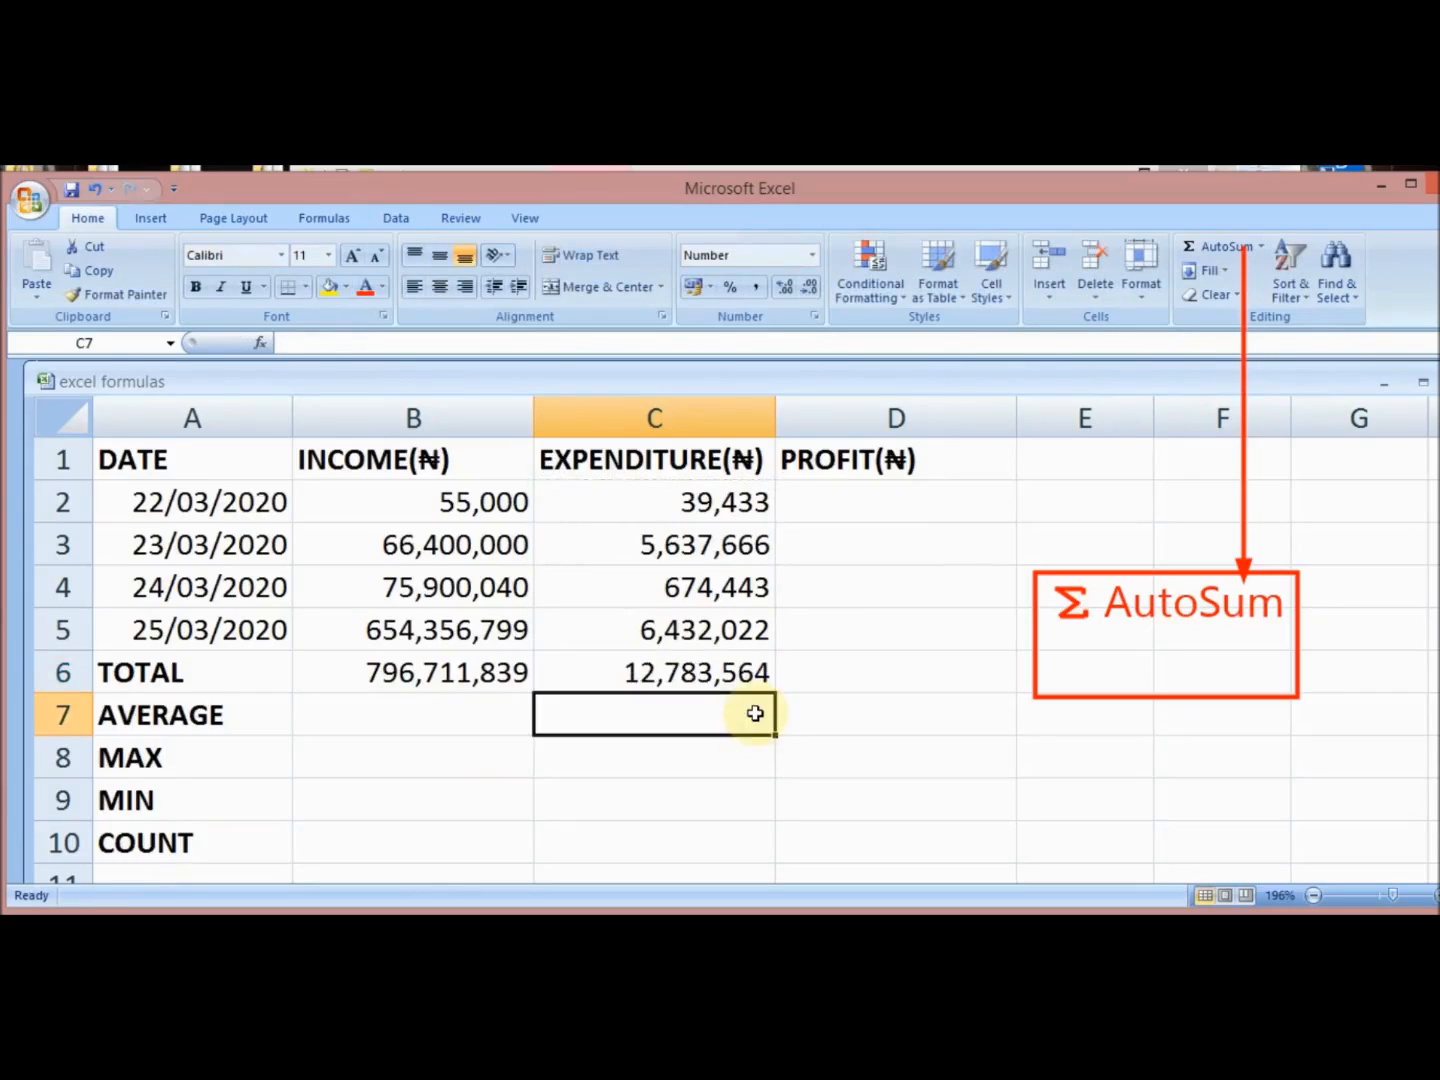
- Insert the AutoSum Average function in B7 and correct its range so the formula reads =AVERAGE(B2:B5)
{"action": "left_click", "coordinate": [447, 712]}
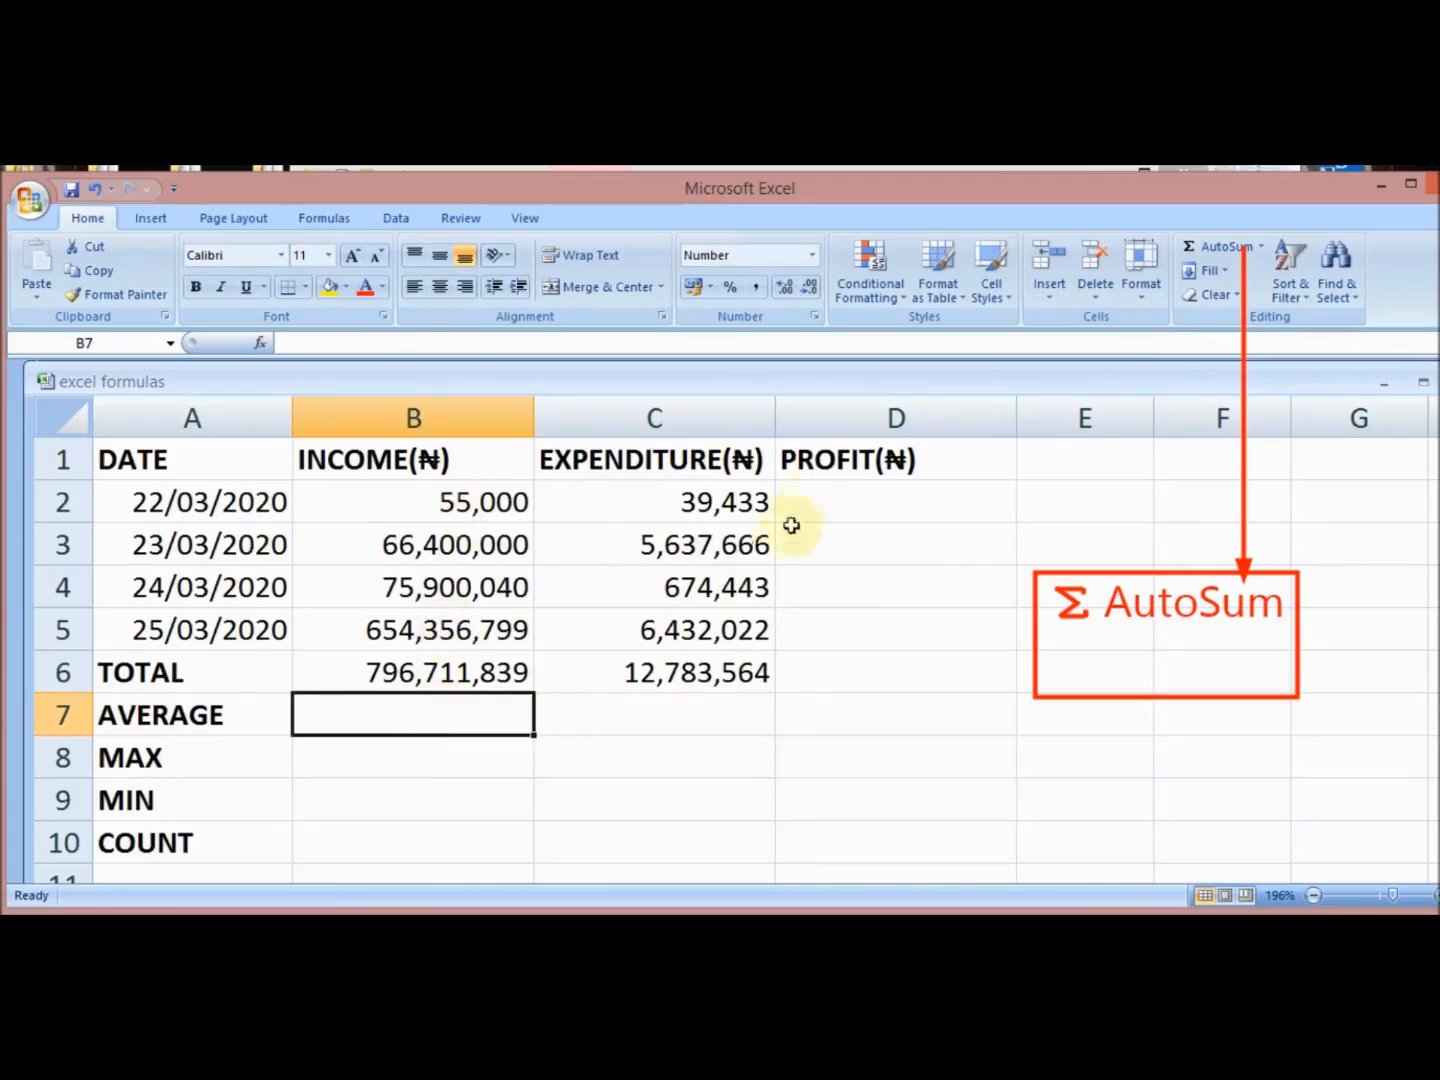
{"action": "left_click", "coordinate": [1259, 248]}
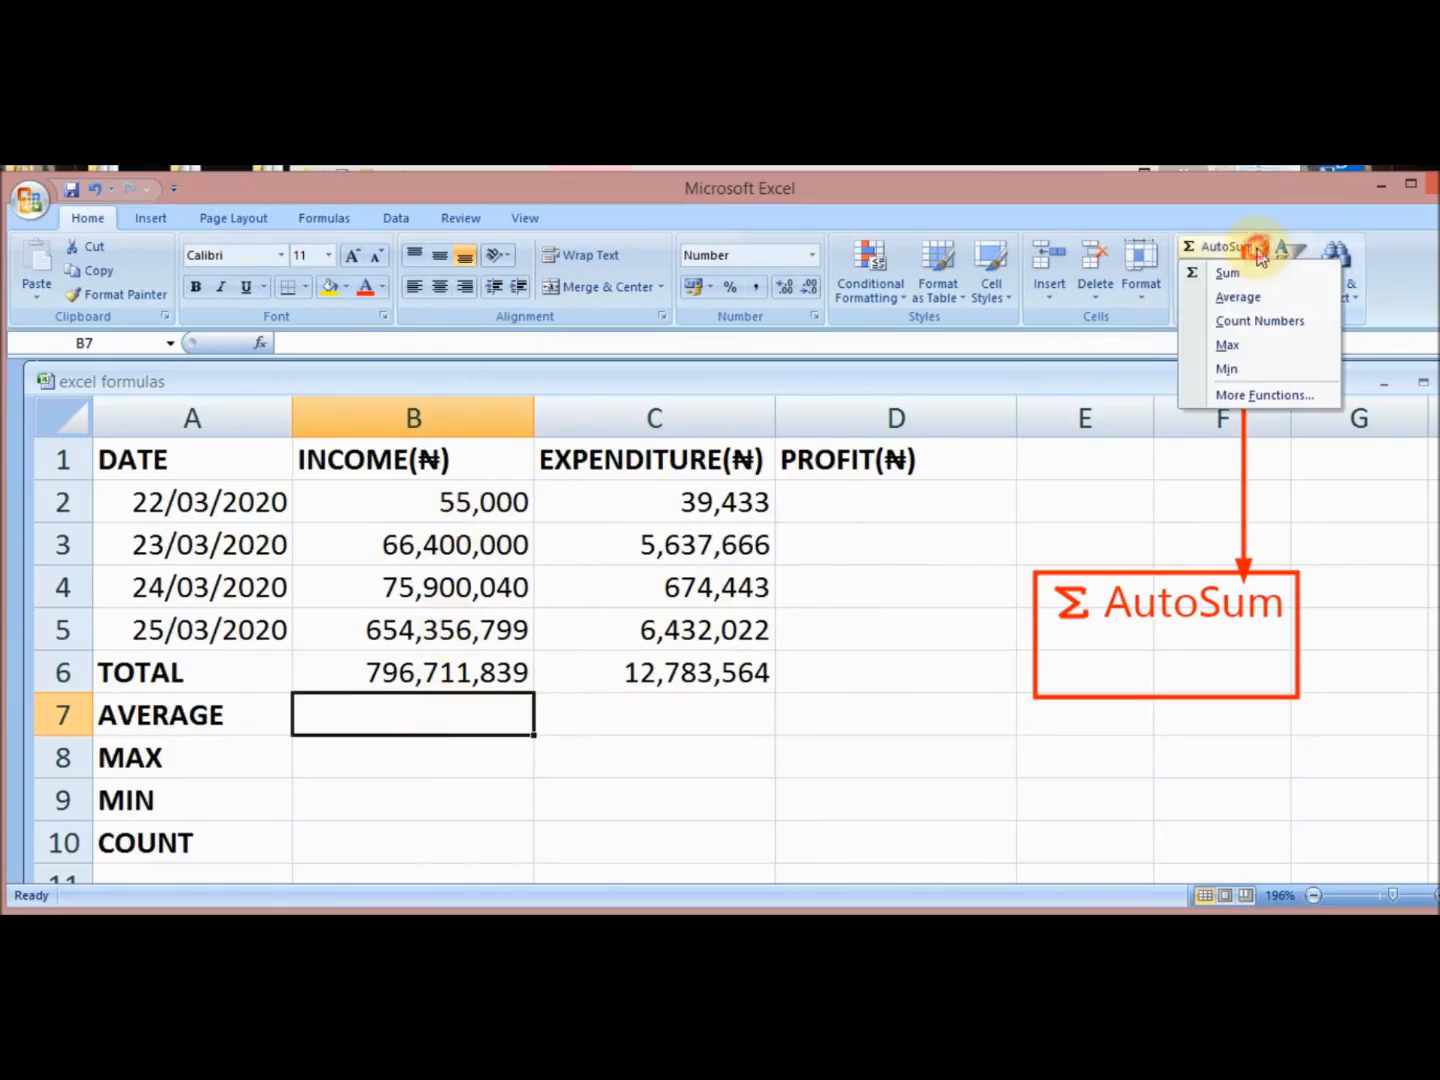
{"action": "left_click", "coordinate": [1248, 299]}
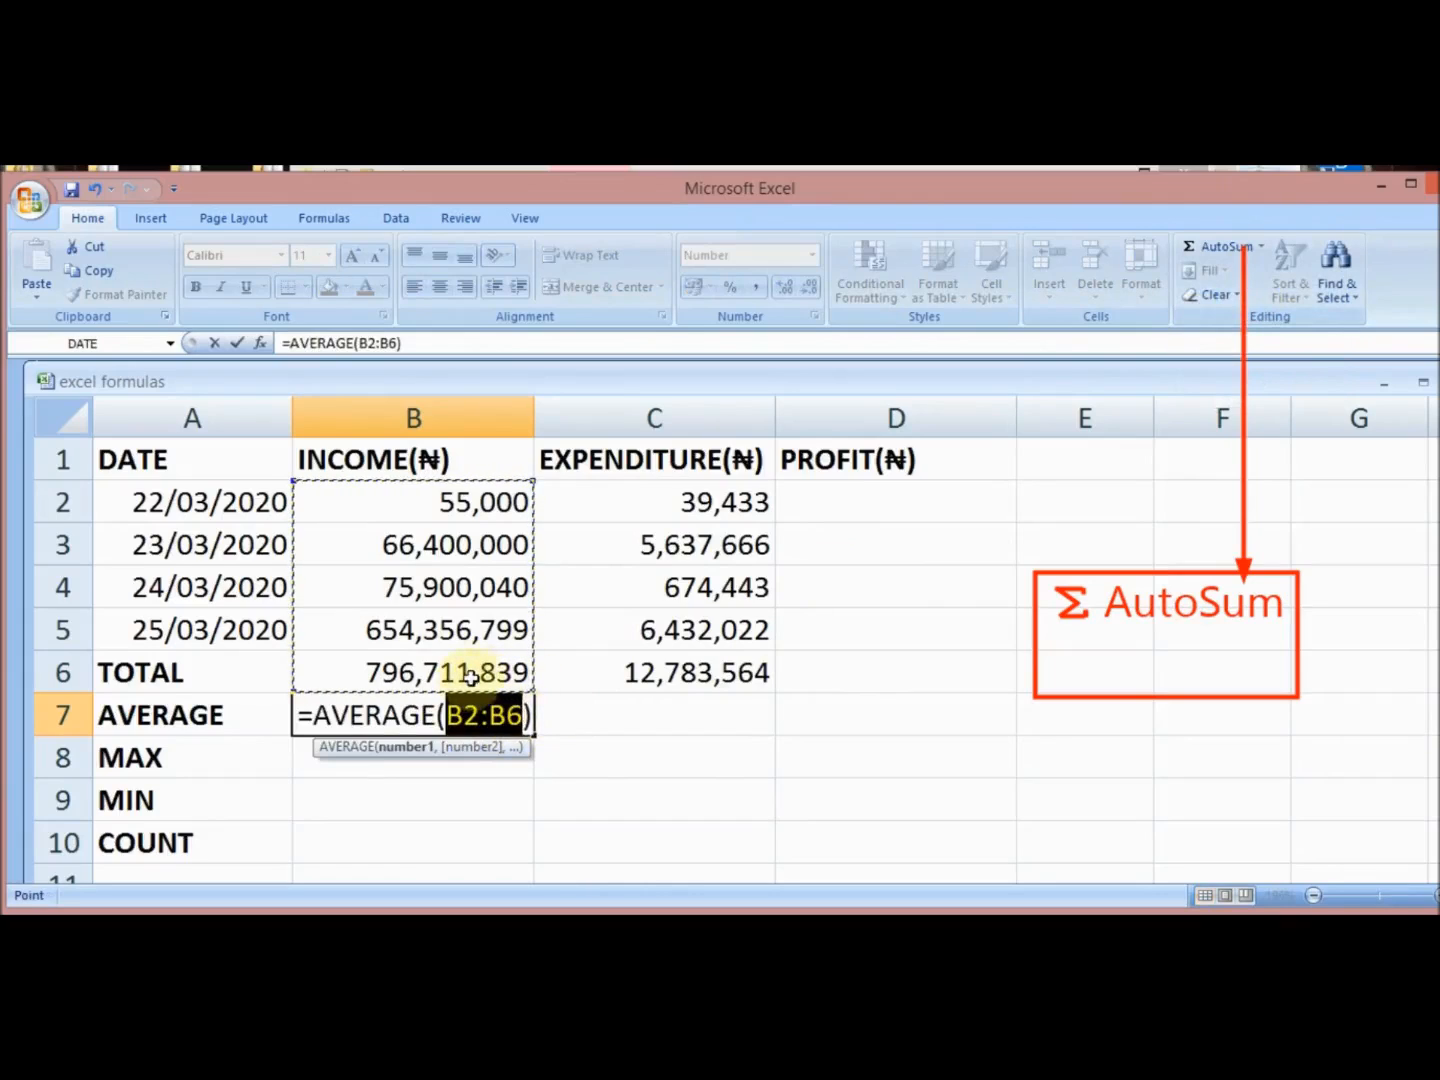
{"action": "left_click", "coordinate": [522, 714]}
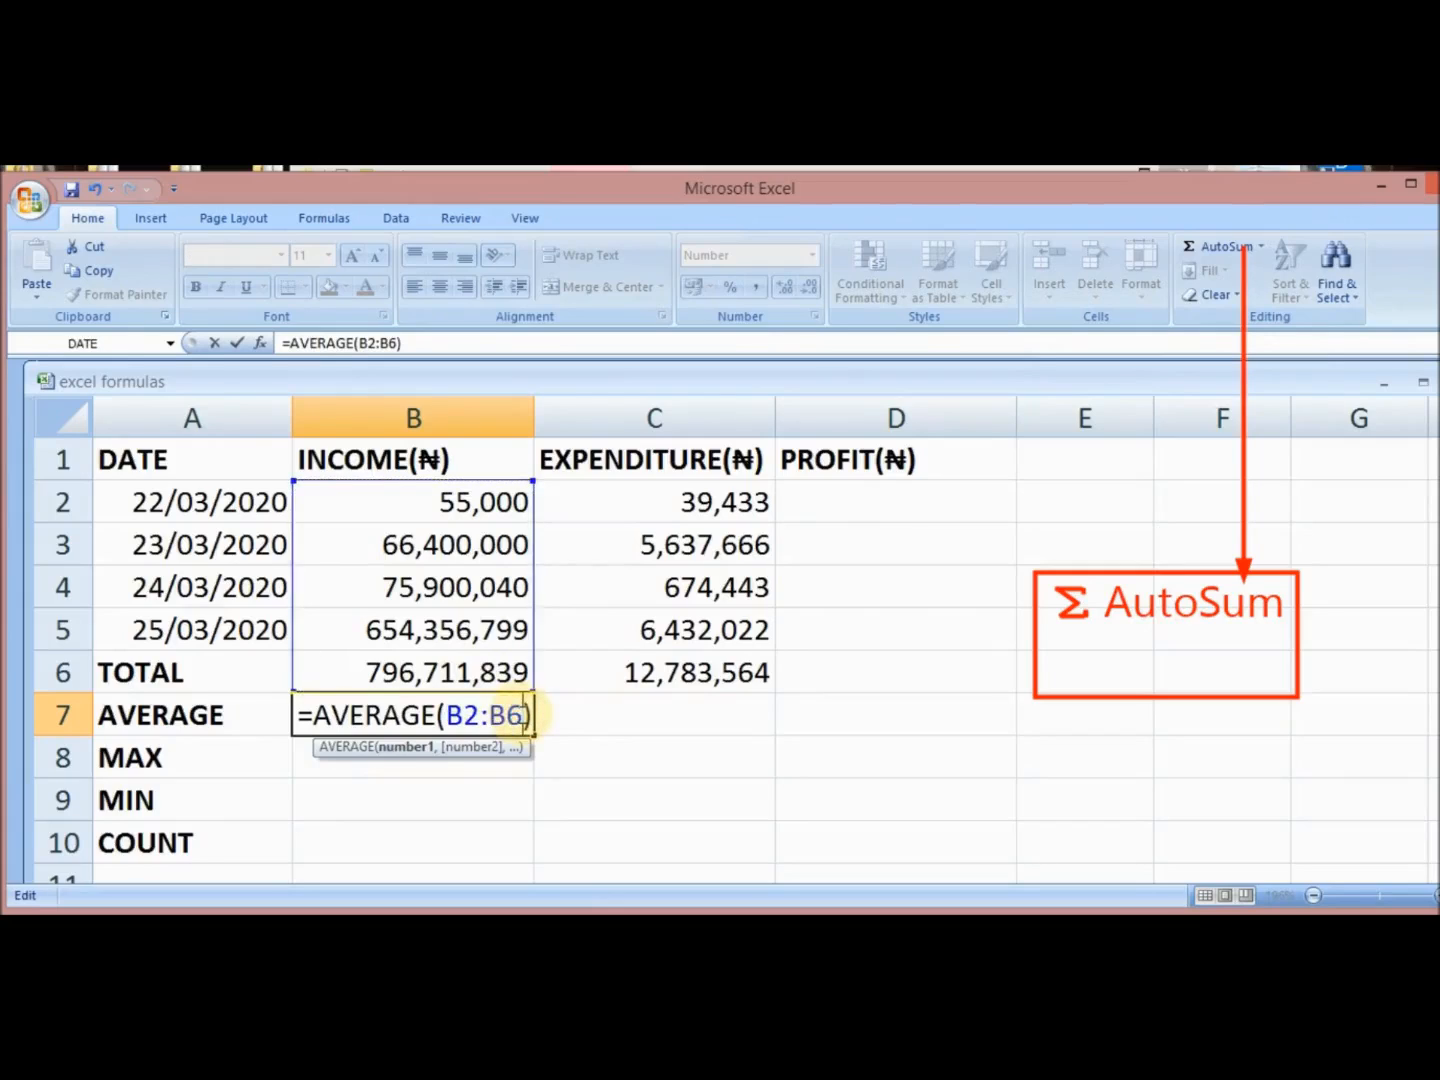
{"action": "key", "text": "BackSpace"}
{"action": "type", "text": "5"}
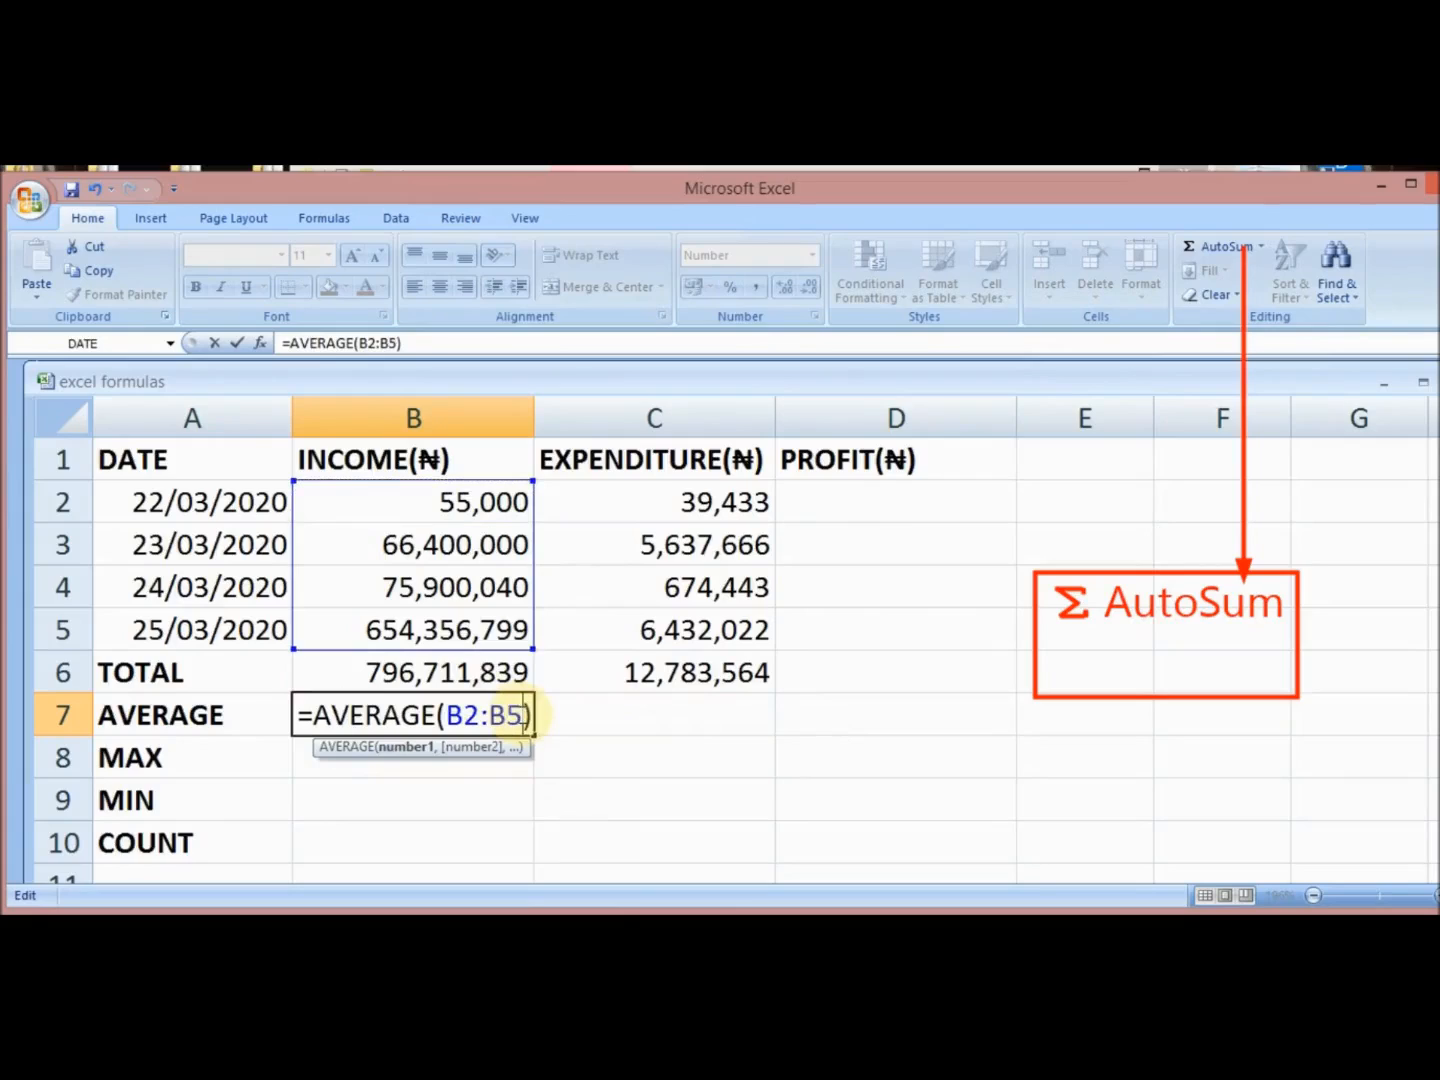
{"action": "key", "text": "Return"}
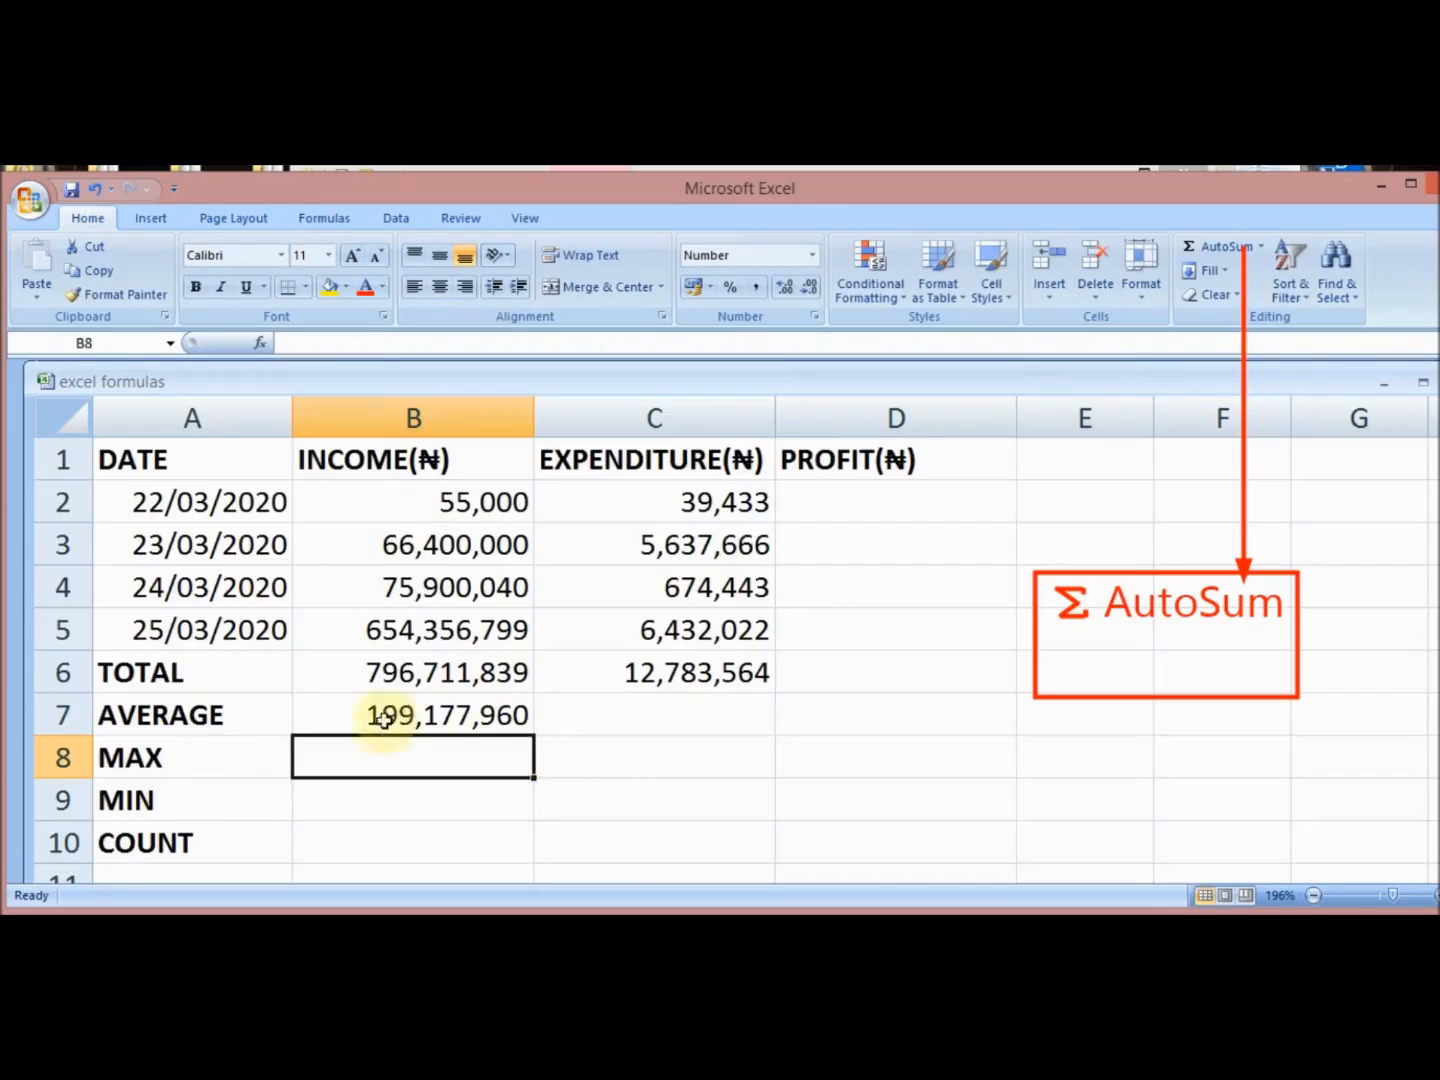
- Insert the AutoSum Average function in C7 and correct its range so the formula reads =AVERAGE(C2:C5)
{"action": "left_click", "coordinate": [627, 720]}
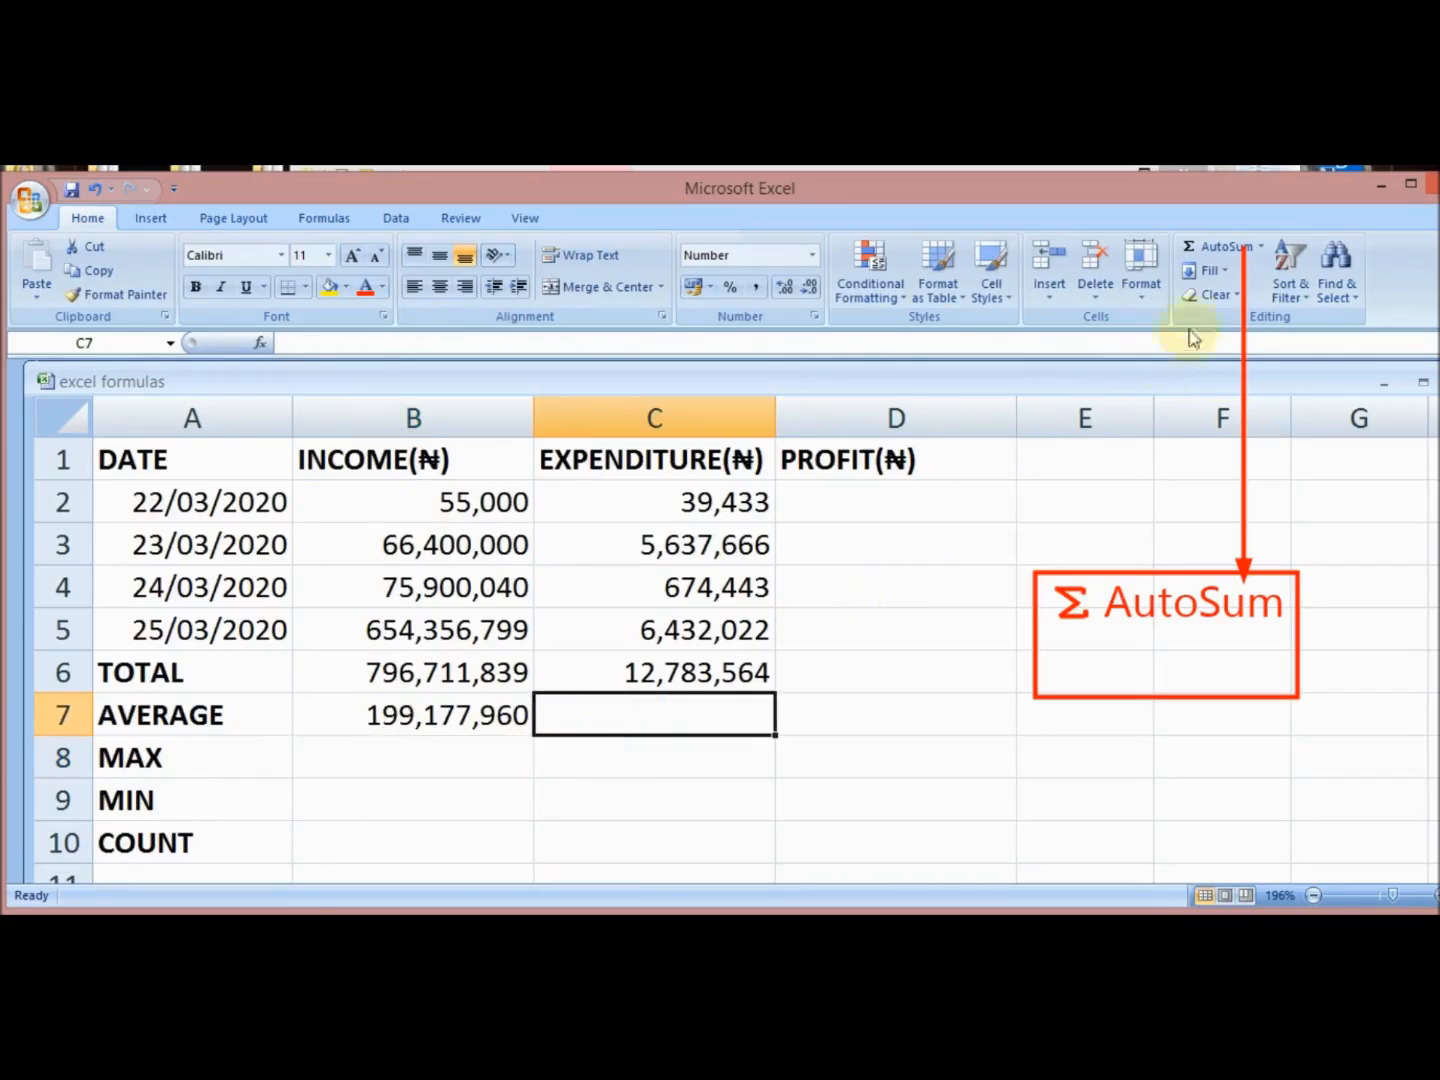
{"action": "left_click", "coordinate": [1264, 248]}
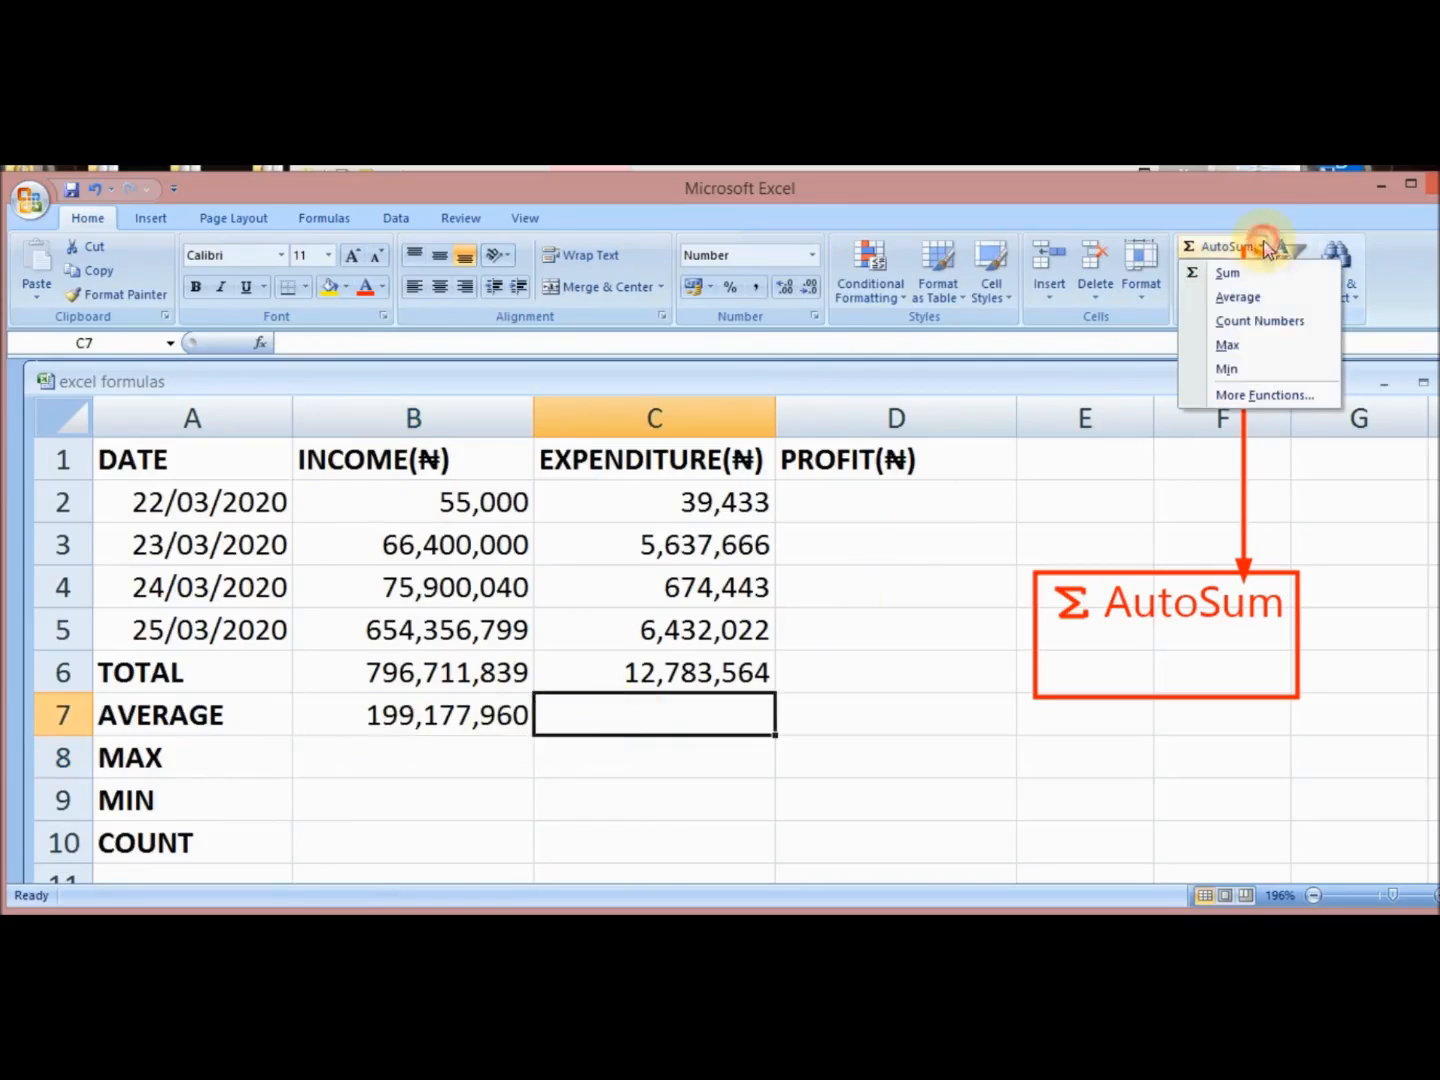
{"action": "left_click", "coordinate": [1240, 297]}
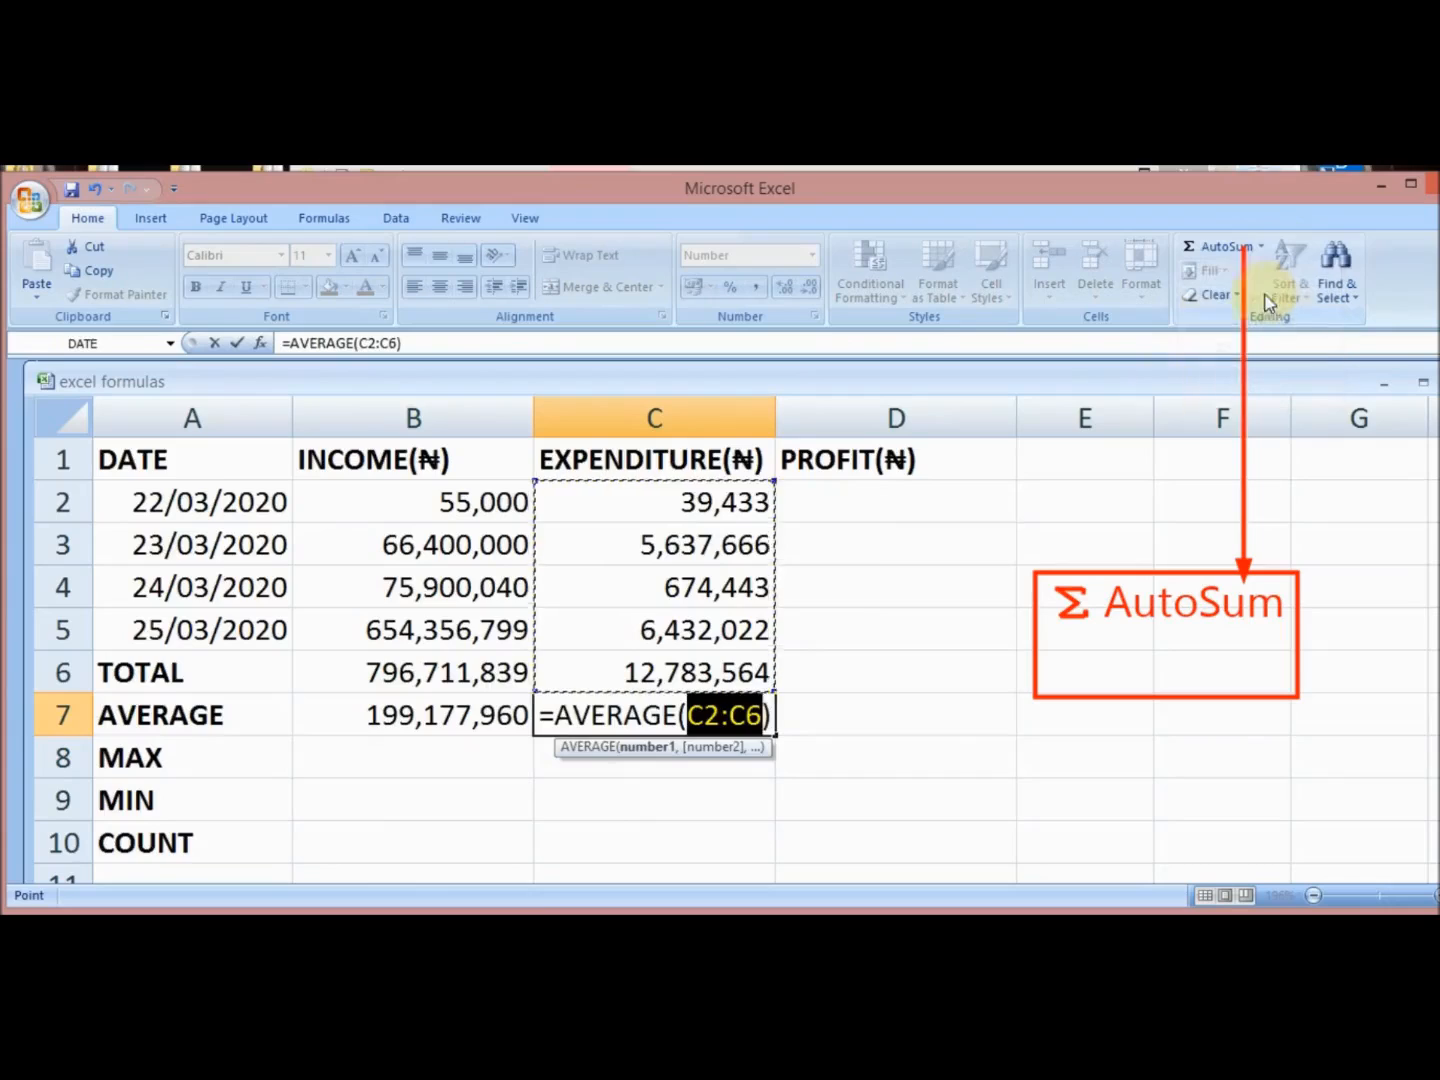
{"action": "left_click", "coordinate": [763, 718]}
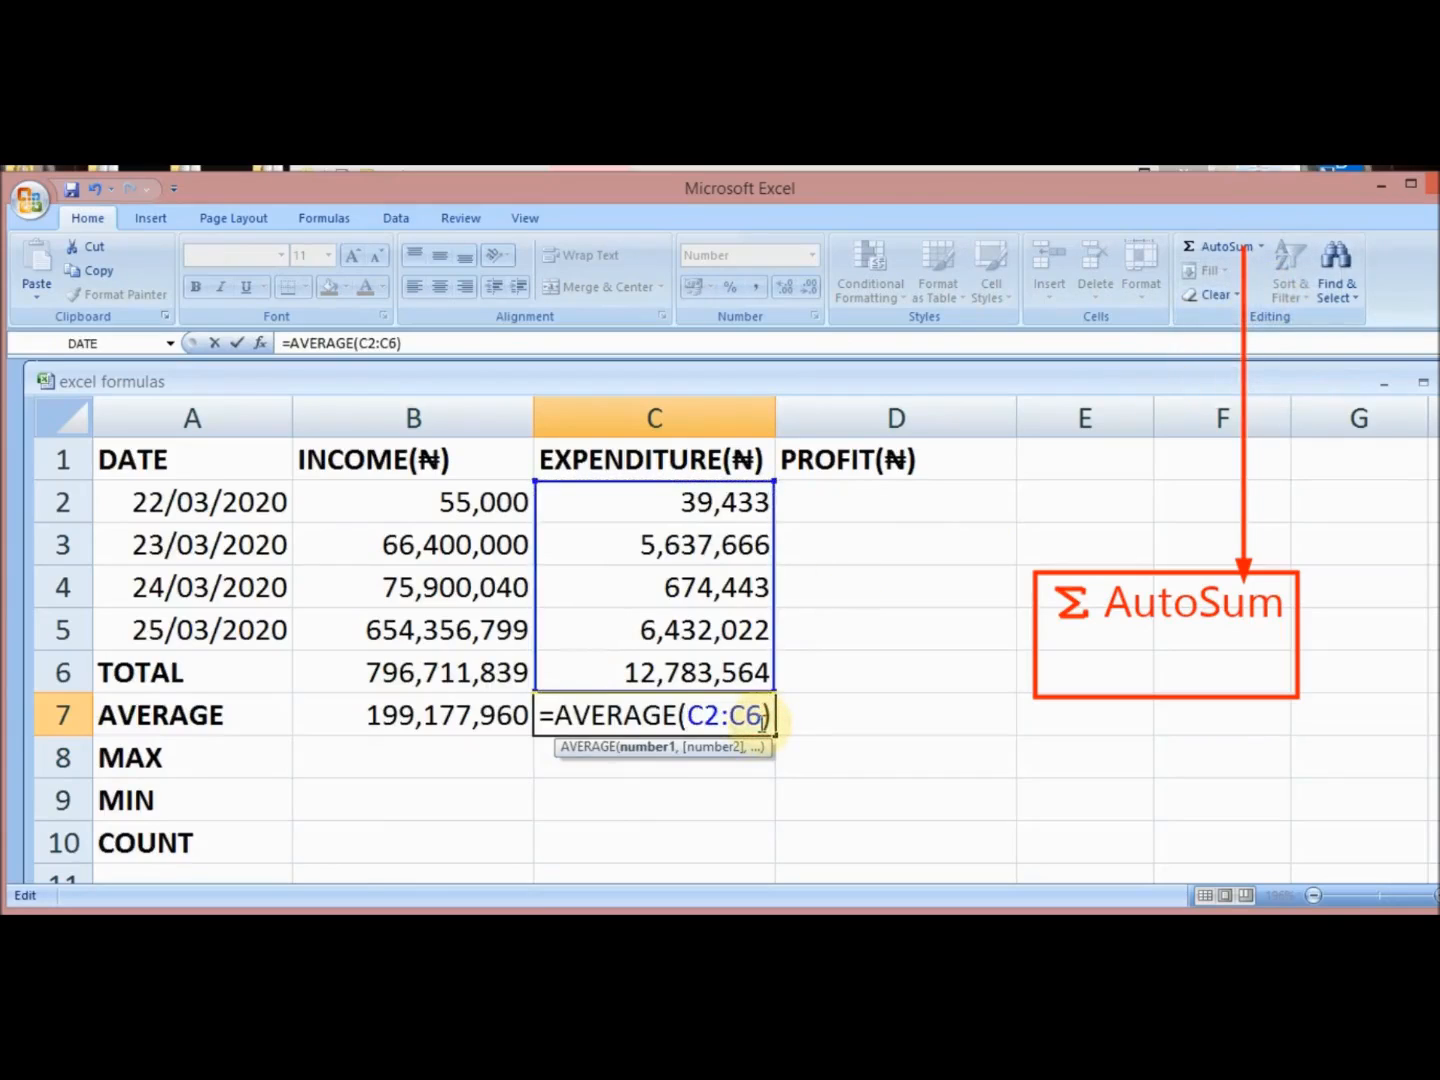
{"action": "key", "text": "BackSpace"}
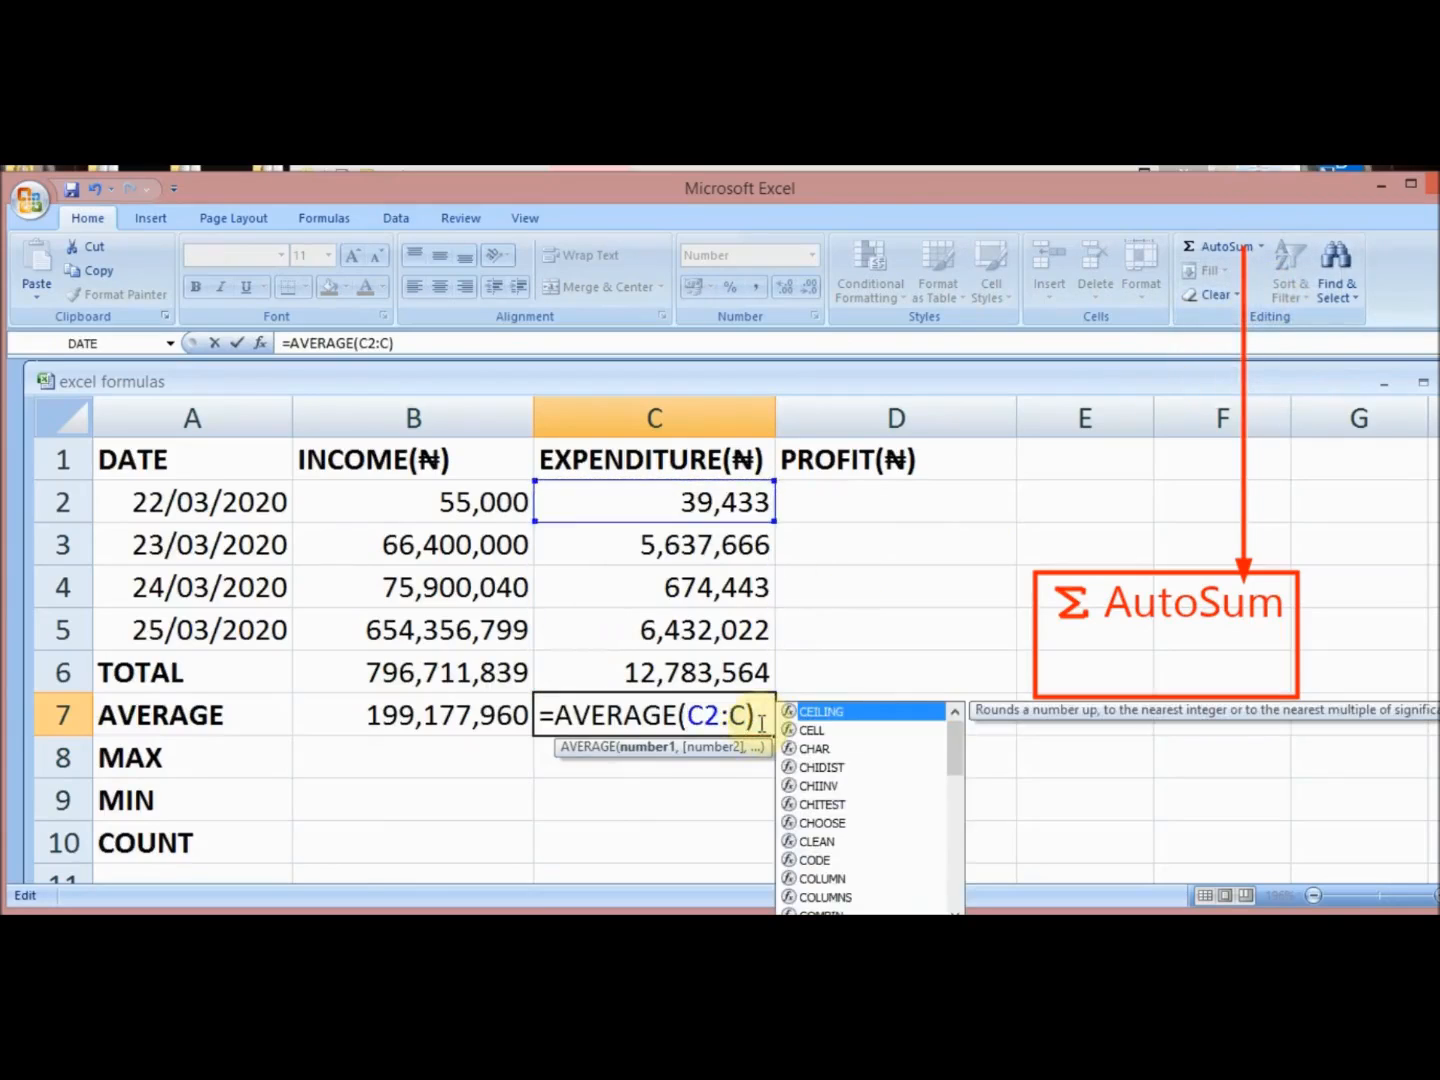
{"action": "type", "text": "5"}
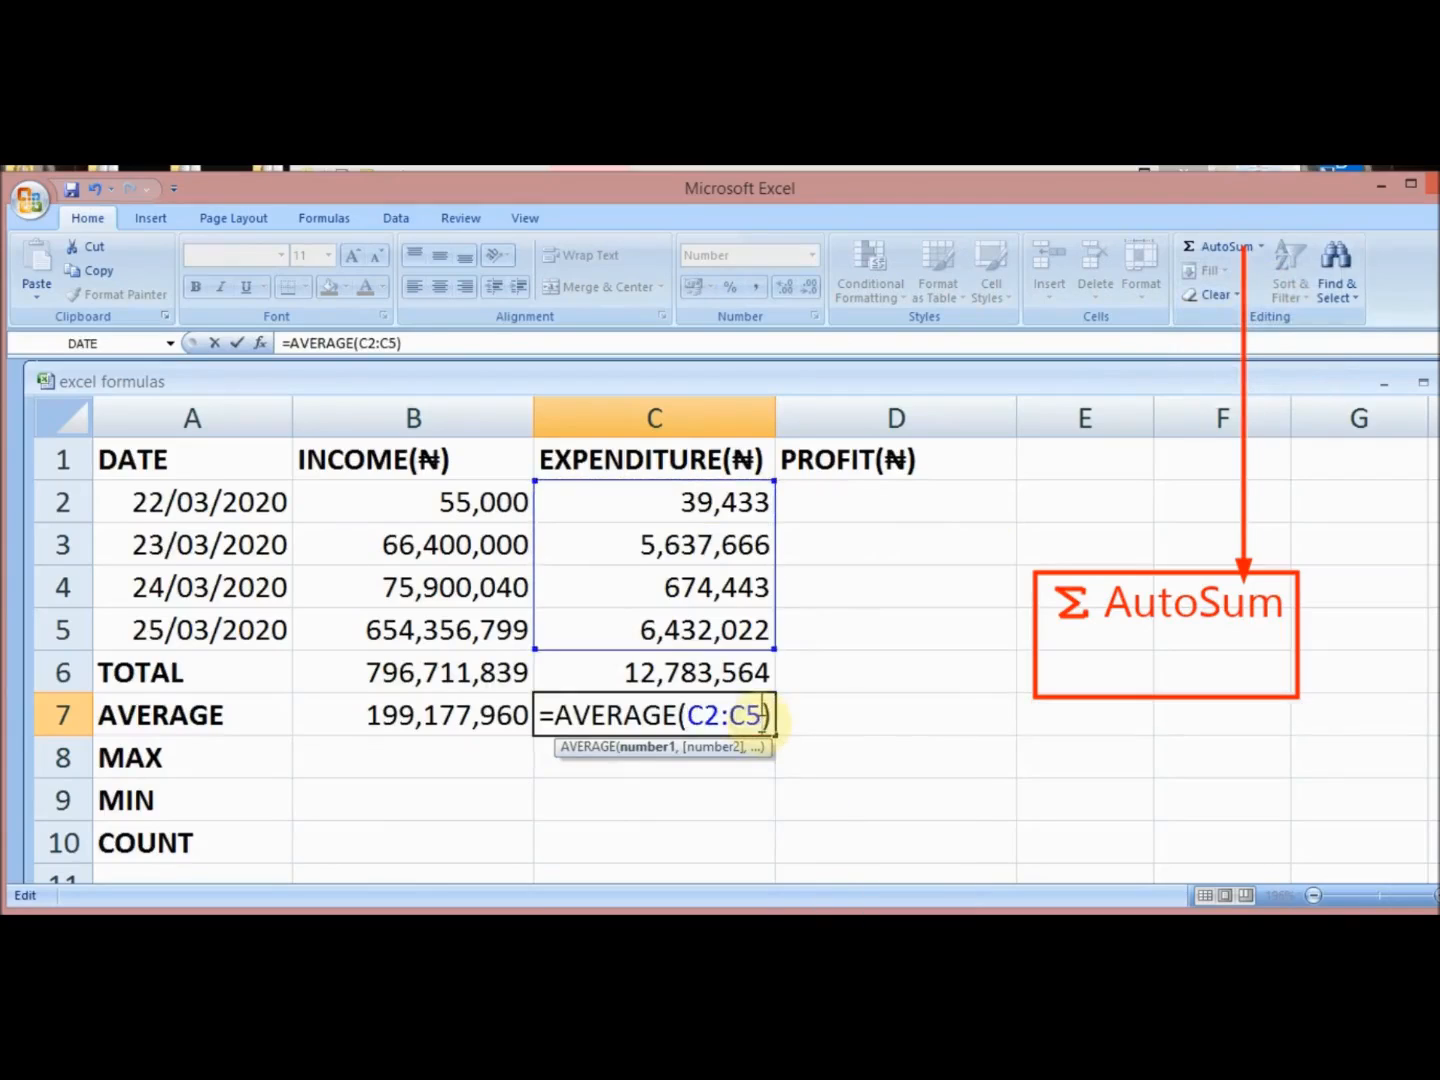
{"action": "key", "text": "Return"}
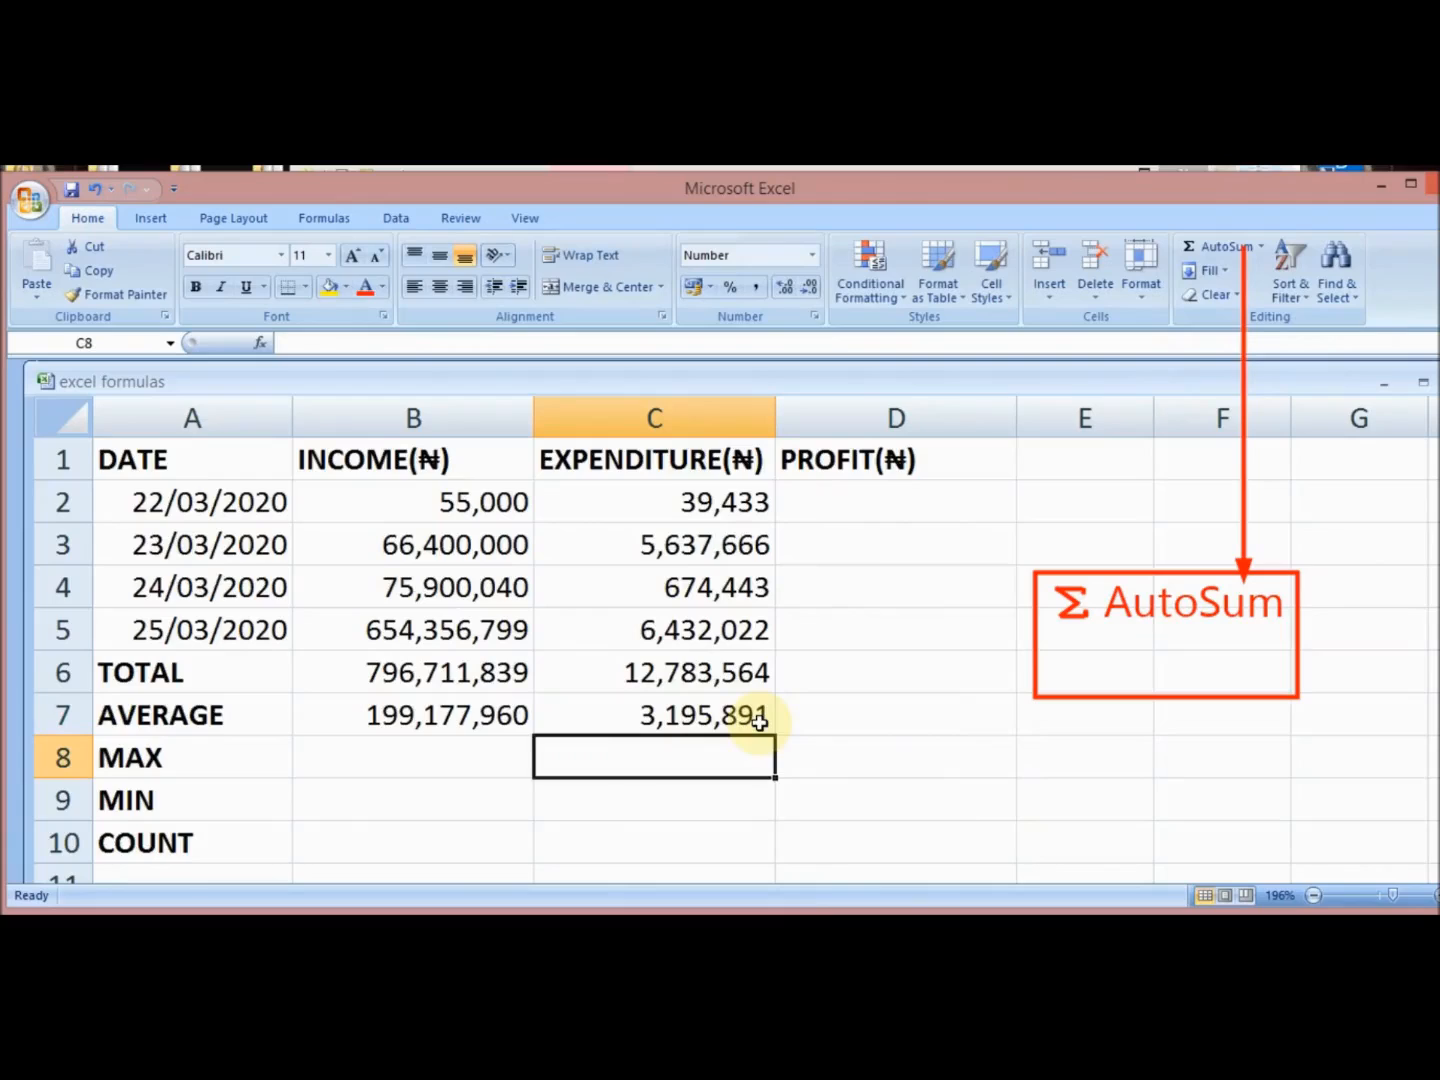
- Insert the AutoSum Max function in B8 and correct its range so the formula reads =MAX(B2:B5)
{"action": "left_click", "coordinate": [450, 755]}
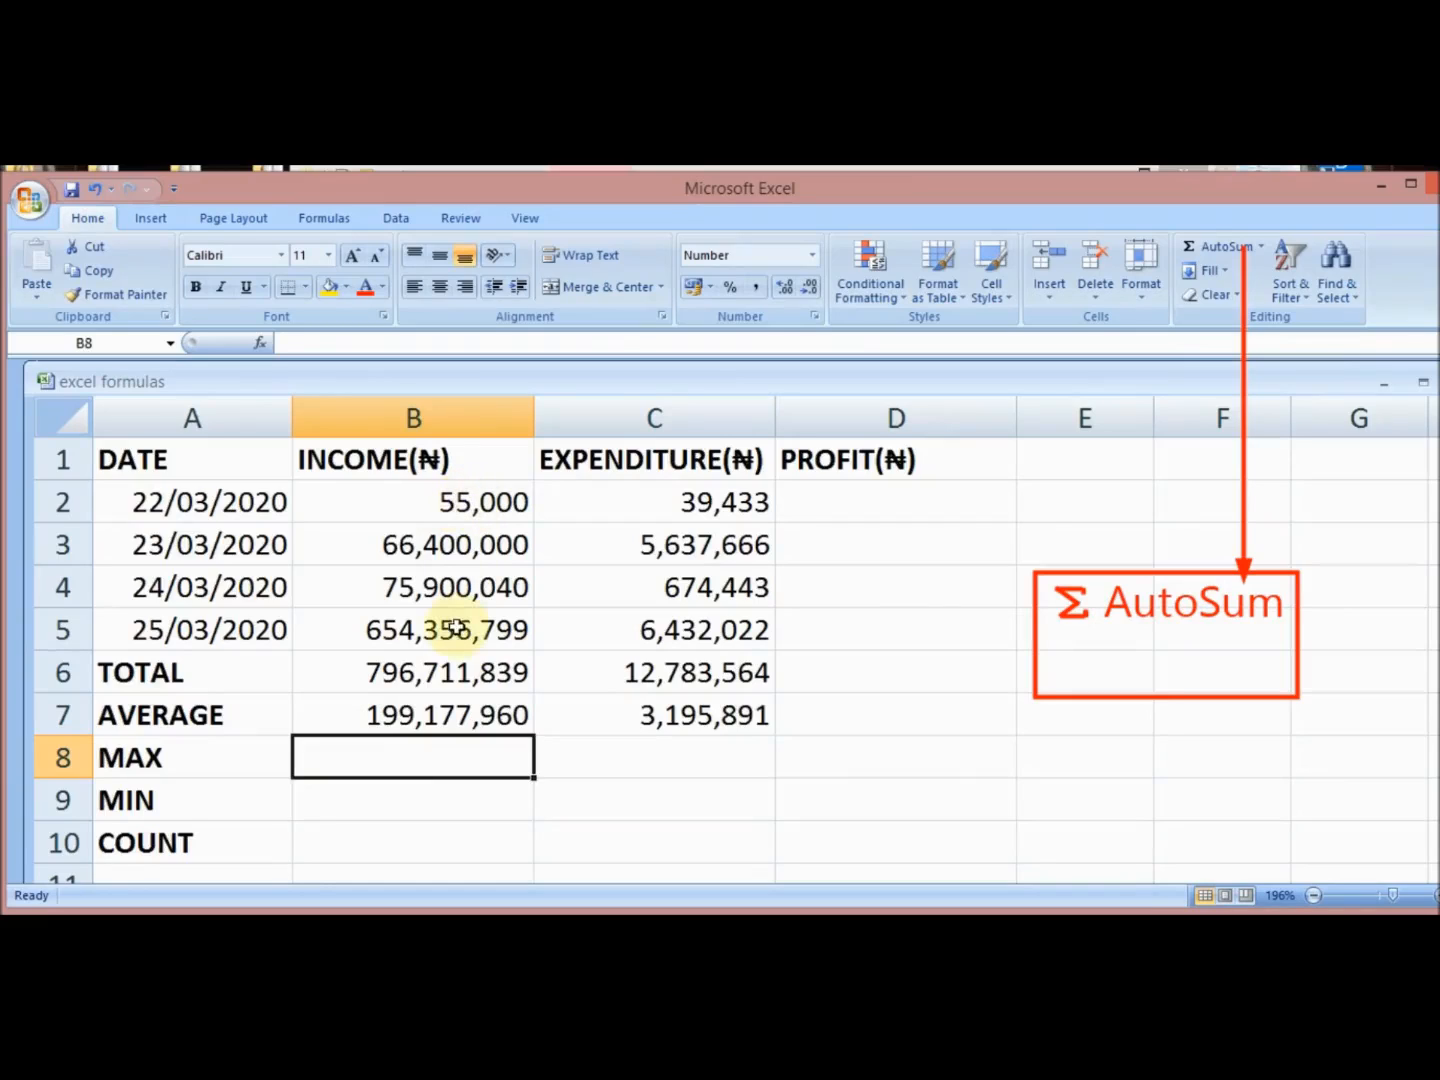
{"action": "left_click", "coordinate": [1259, 248]}
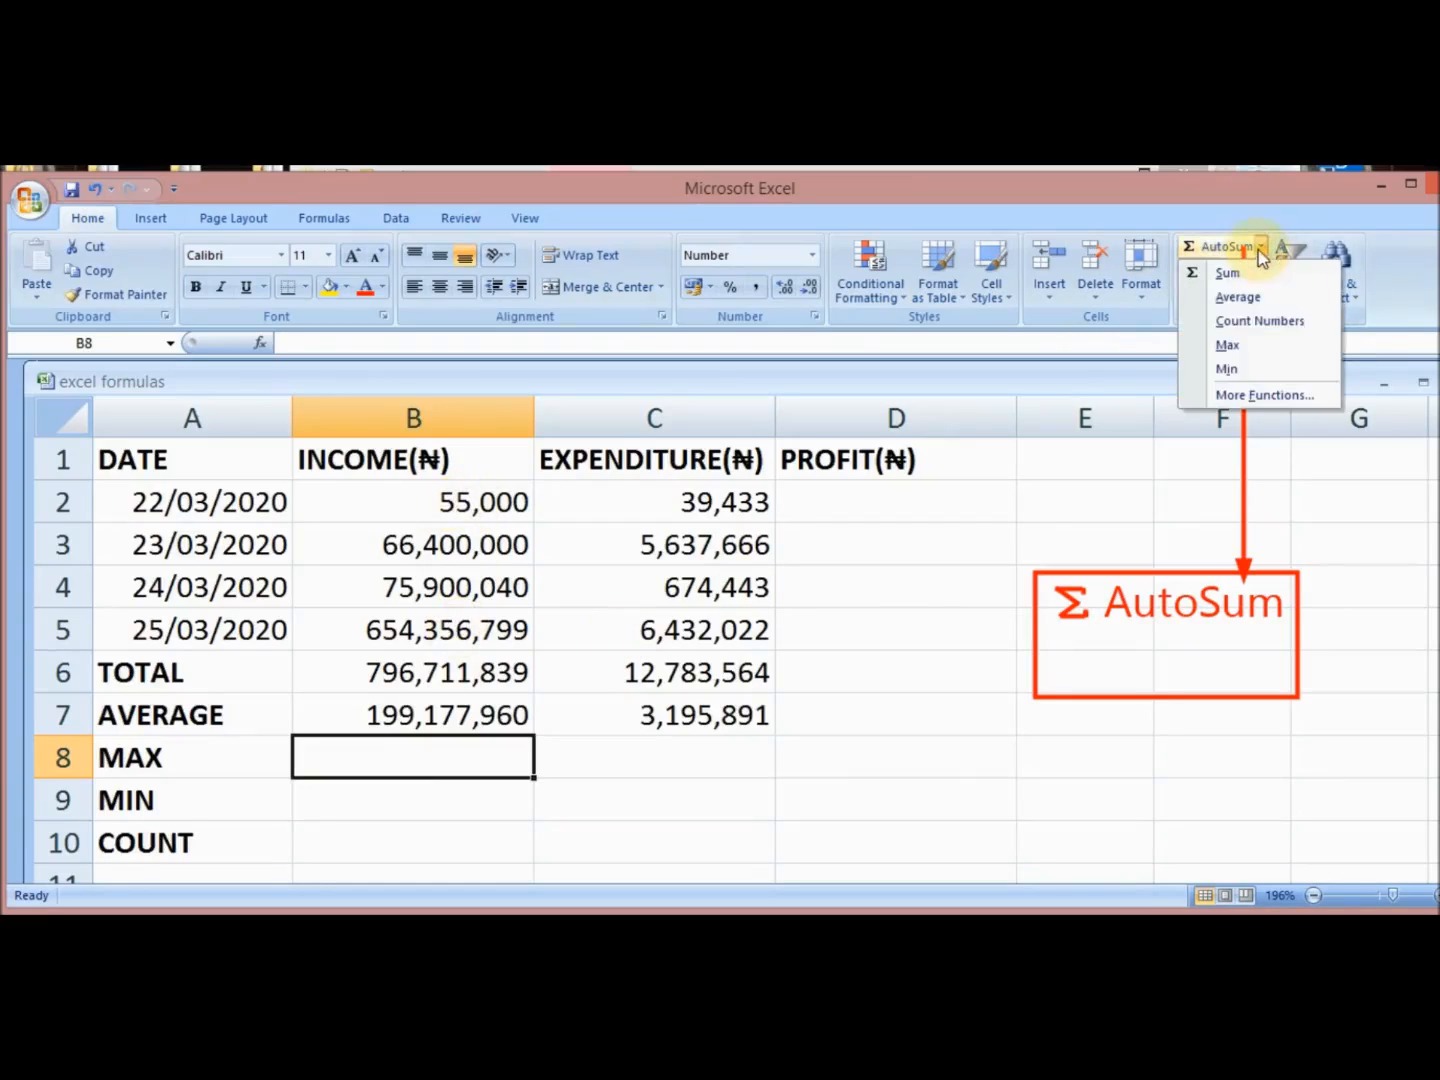
{"action": "left_click", "coordinate": [1268, 347]}
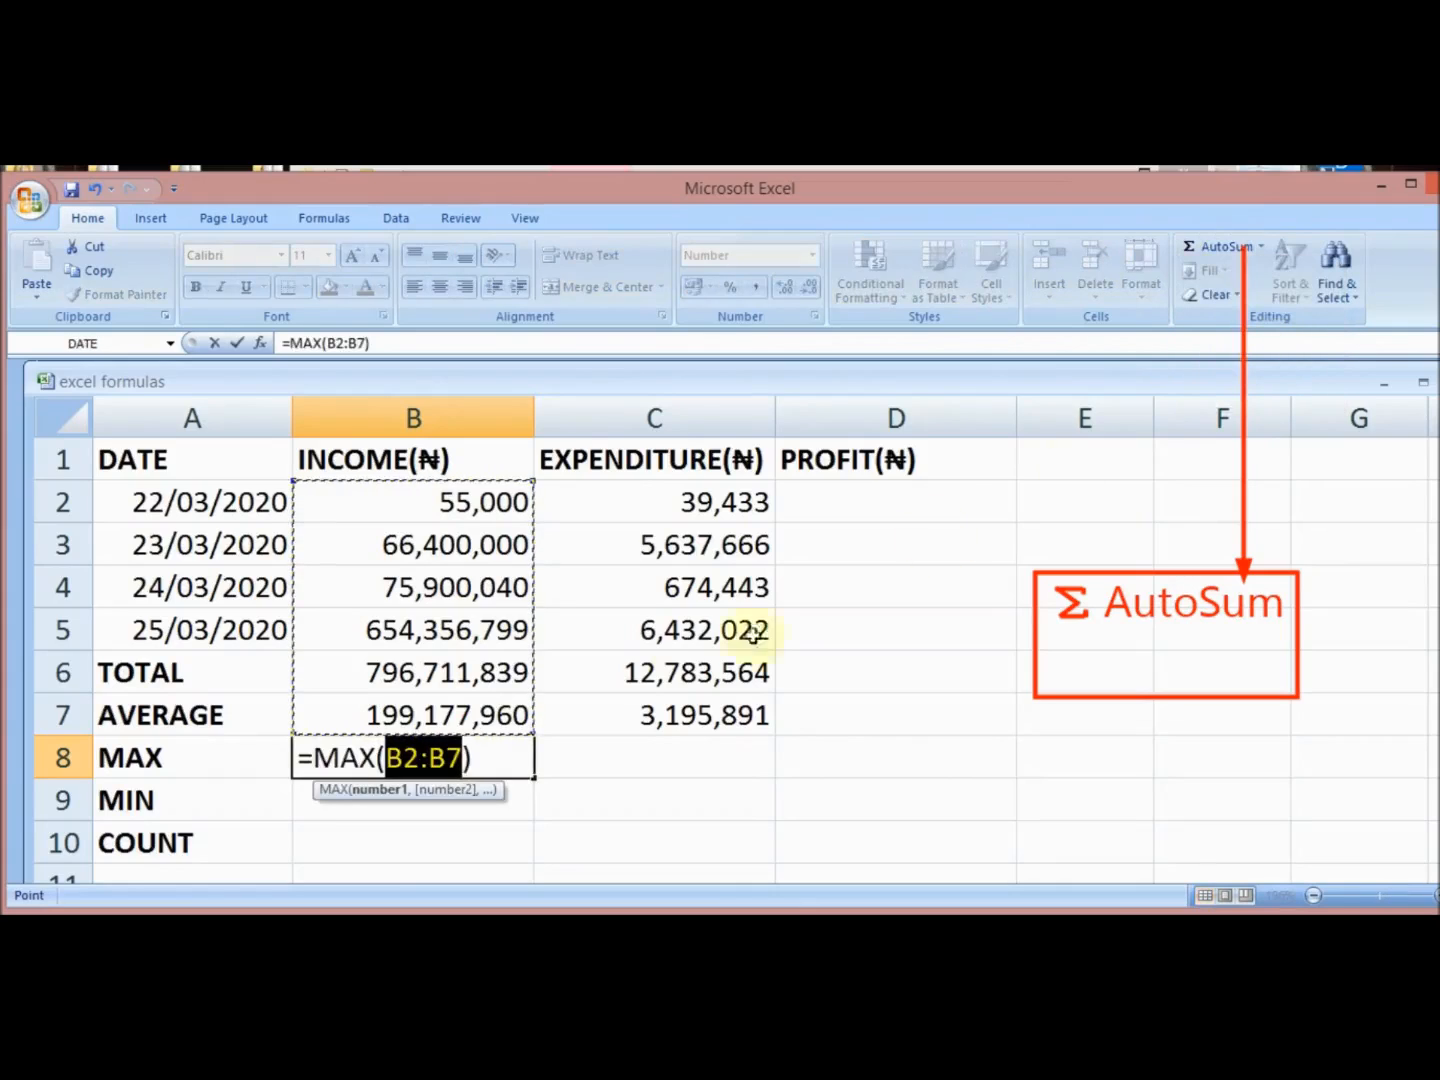
{"action": "left_click", "coordinate": [461, 757]}
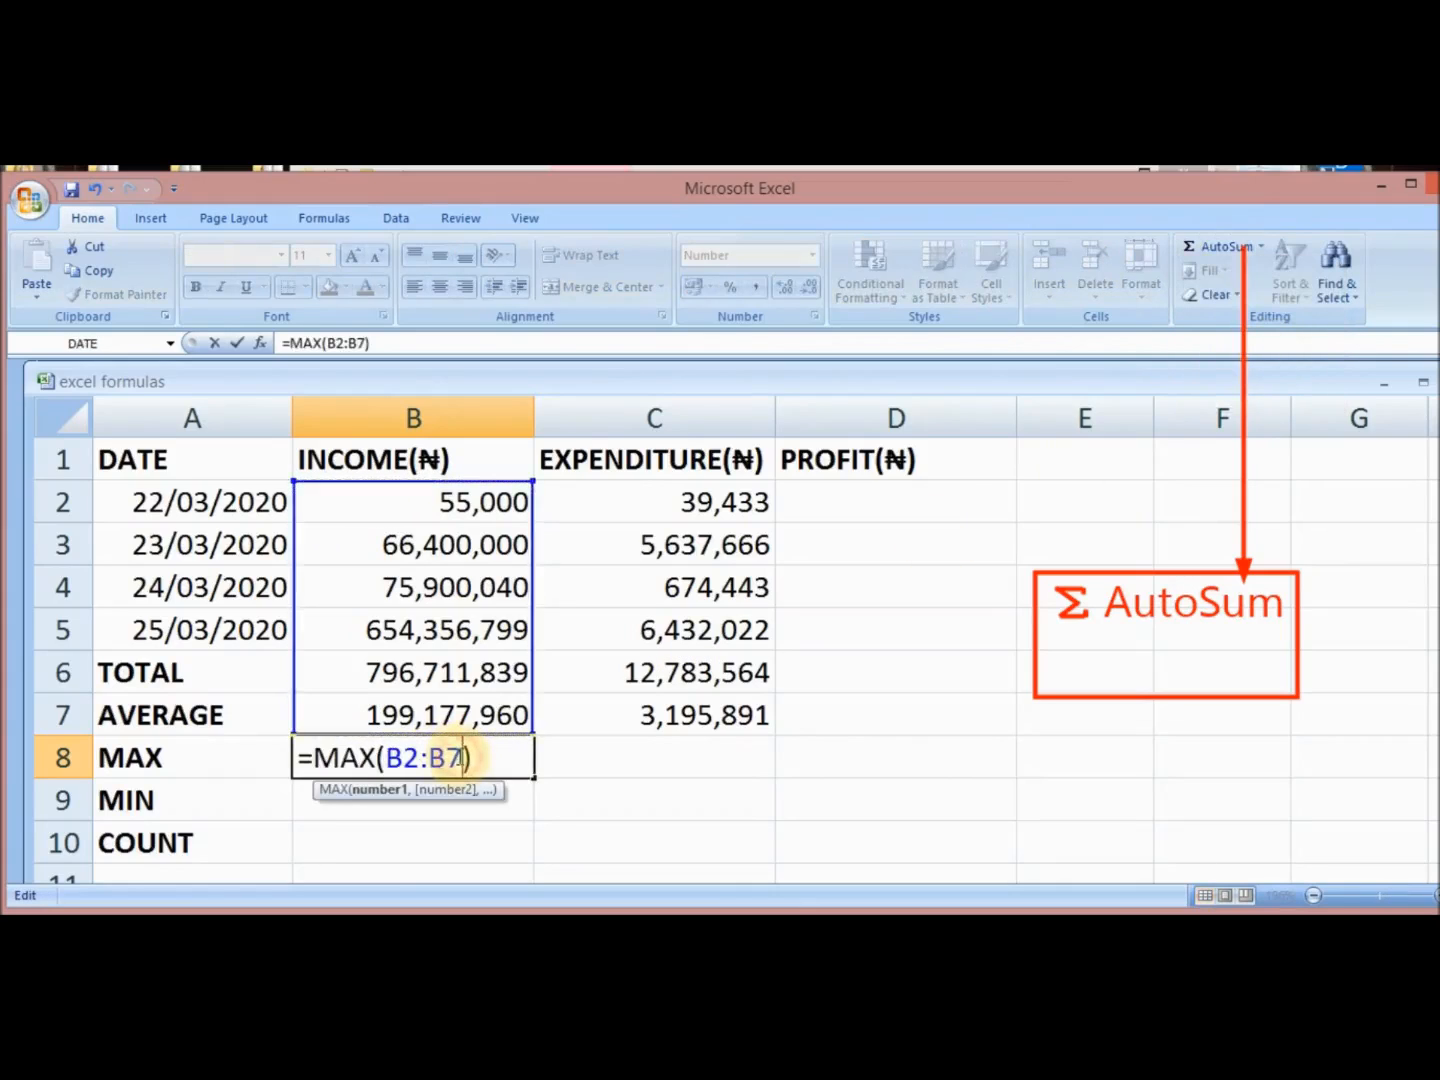
{"action": "key", "text": "BackSpace"}
{"action": "type", "text": "5"}
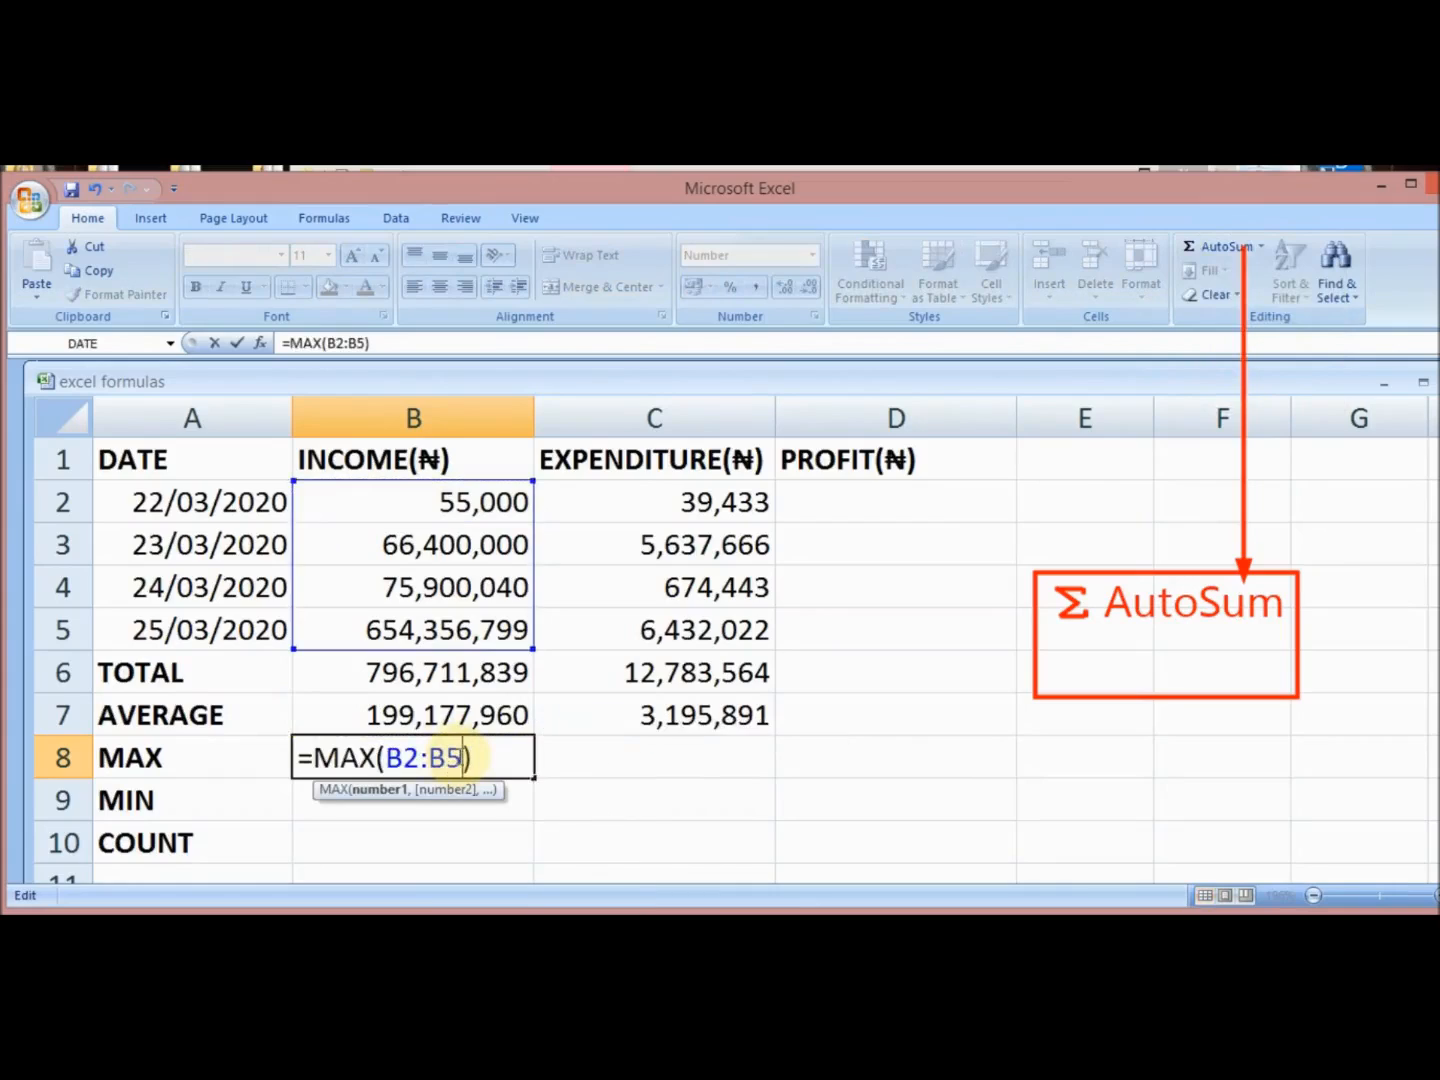
{"action": "key", "text": "Return"}
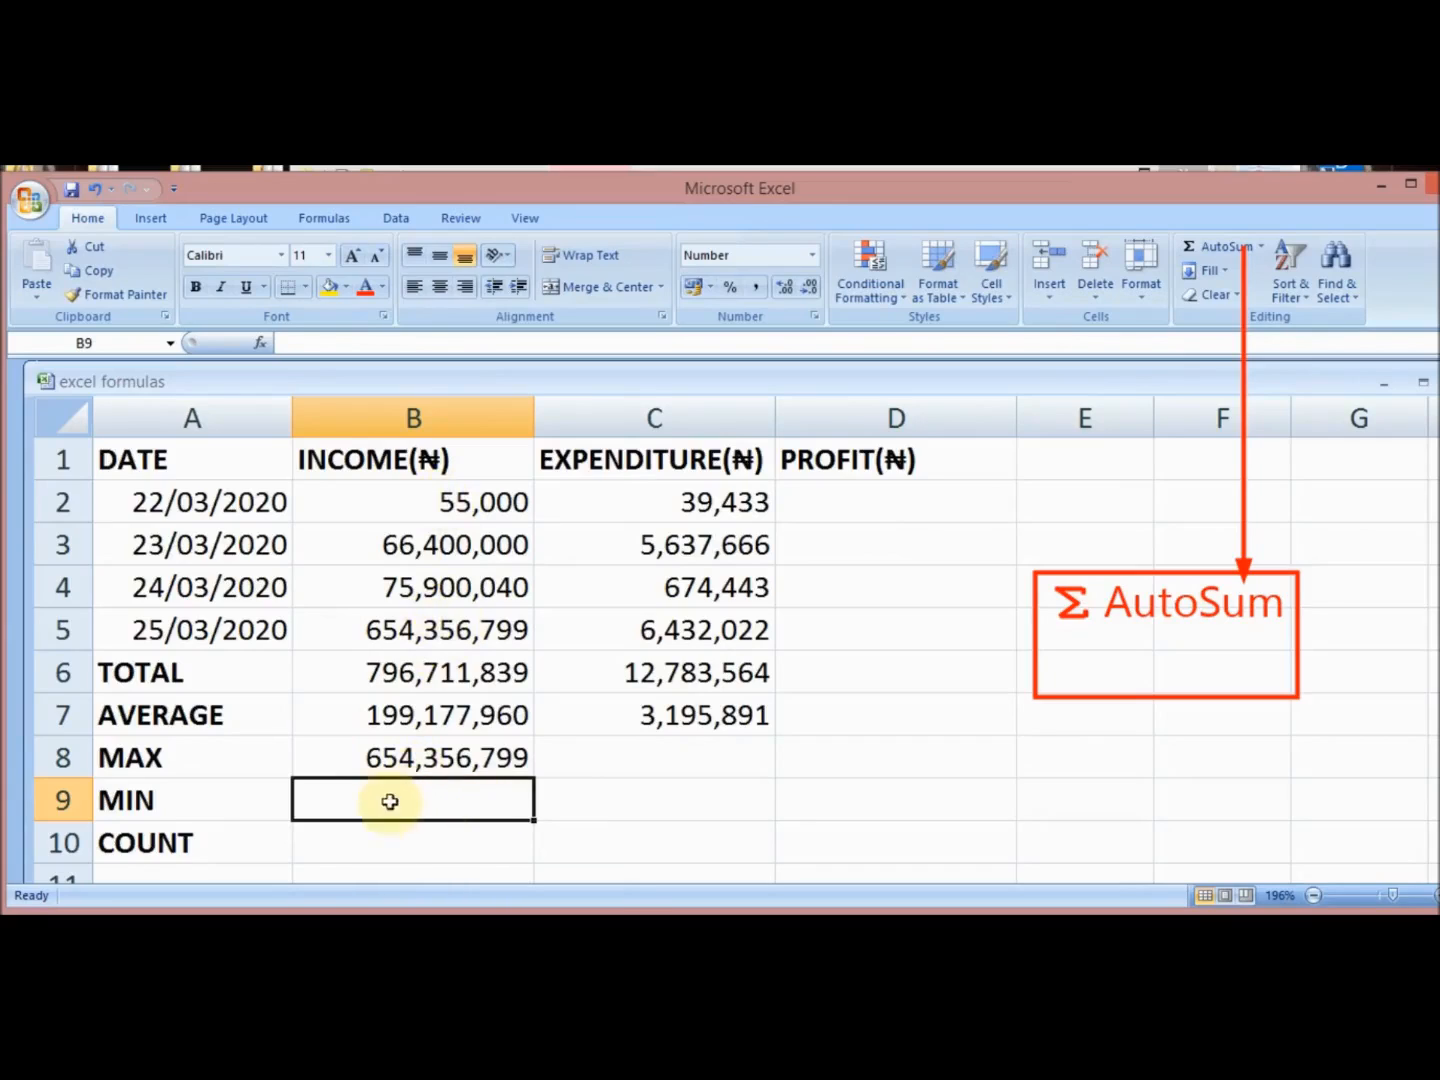
- Insert the AutoSum Min function in B9 and correct its range so the formula reads =MIN(B2:B5)
{"action": "left_click", "coordinate": [1263, 247]}
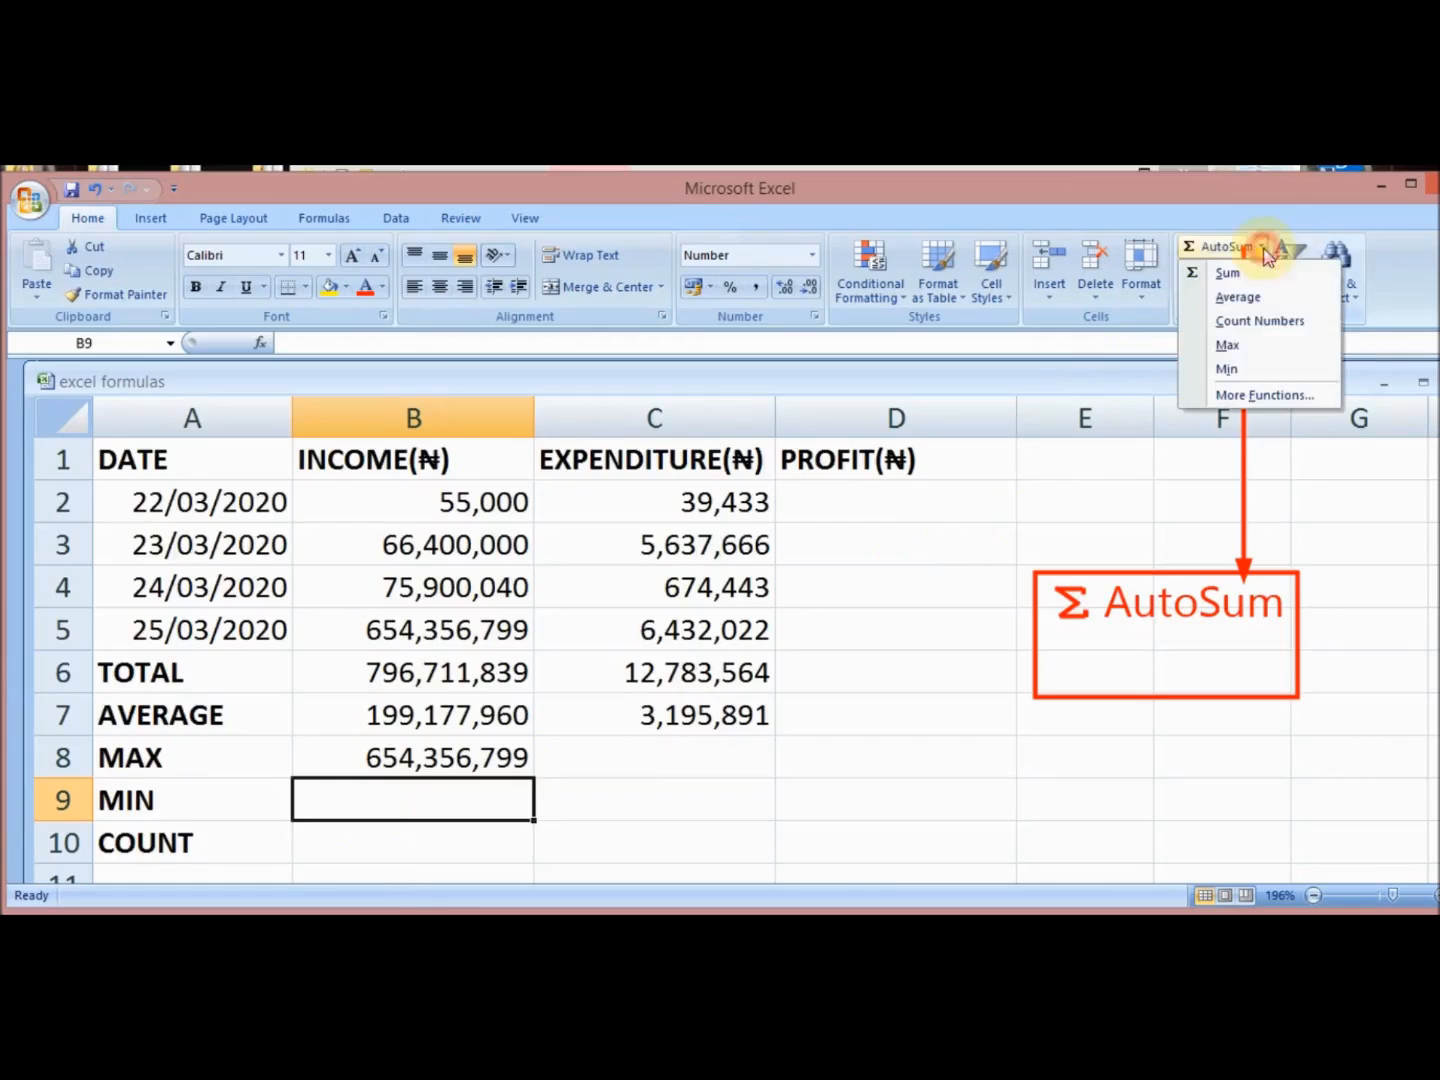
{"action": "left_click", "coordinate": [1265, 370]}
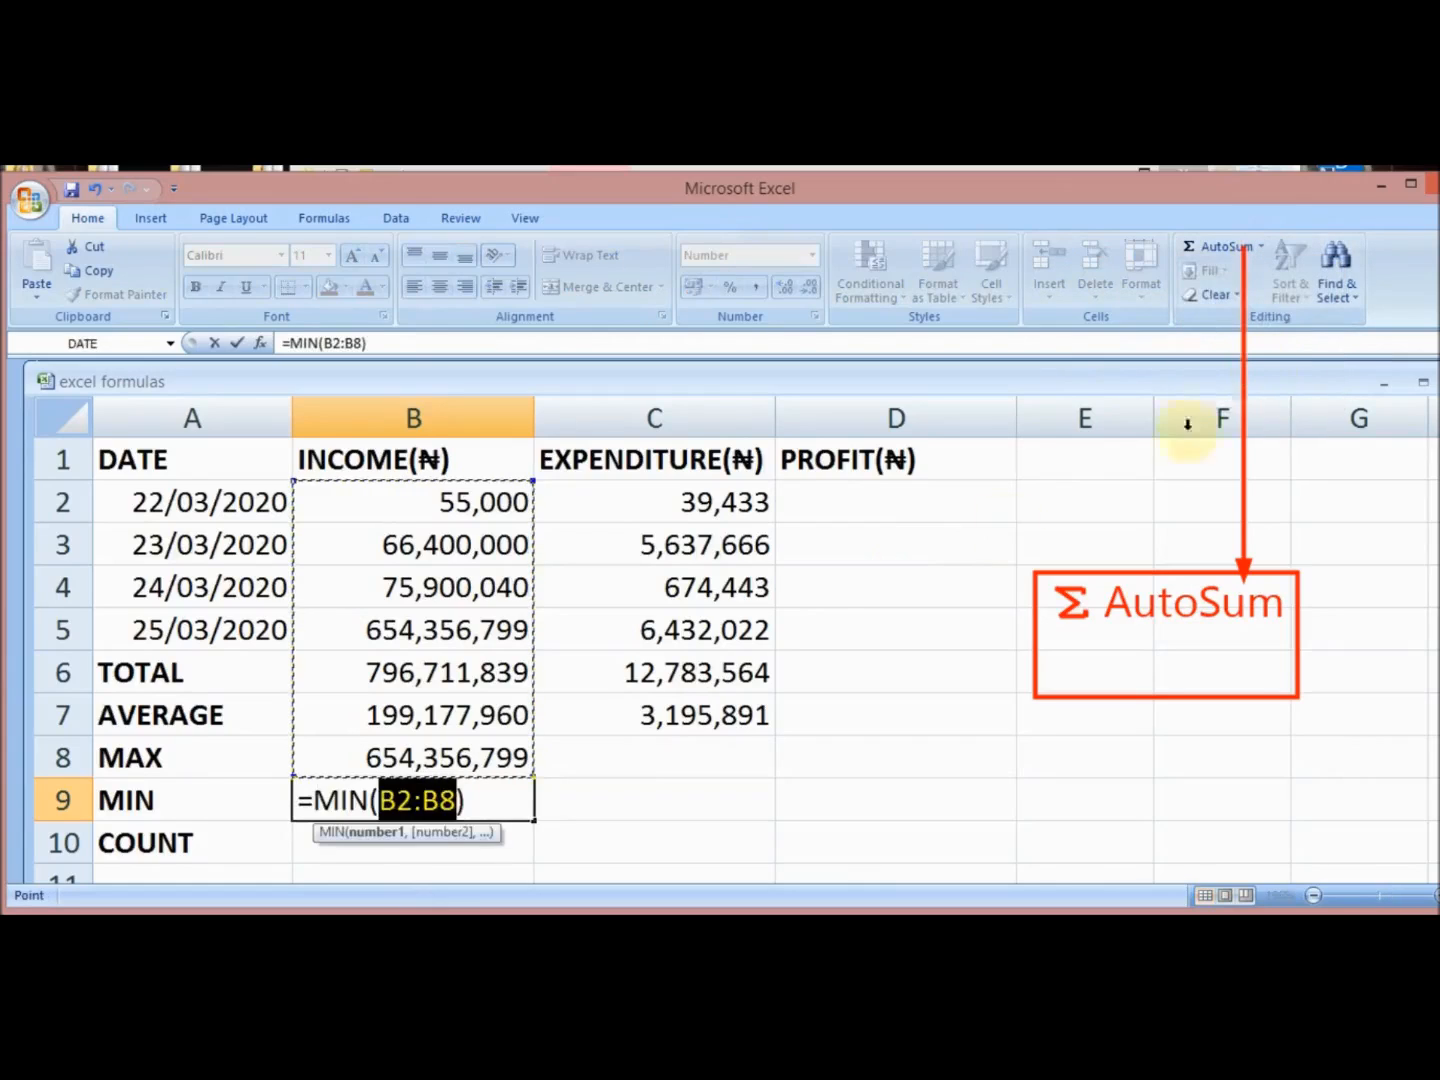
{"action": "left_click", "coordinate": [458, 799]}
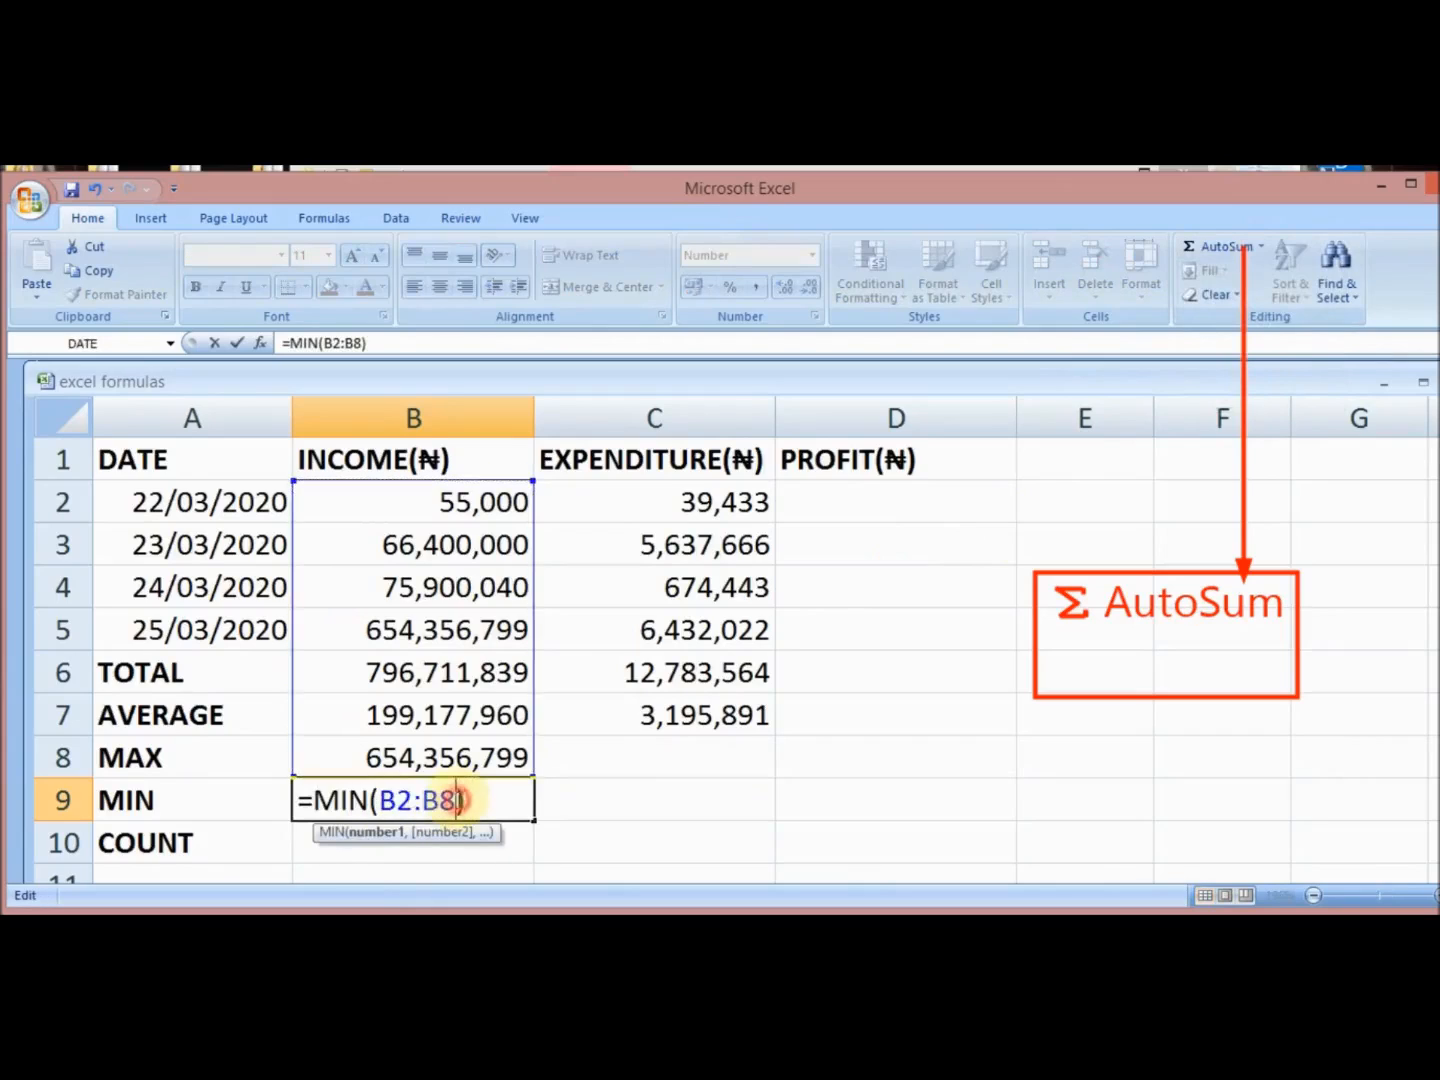
{"action": "key", "text": "BackSpace"}
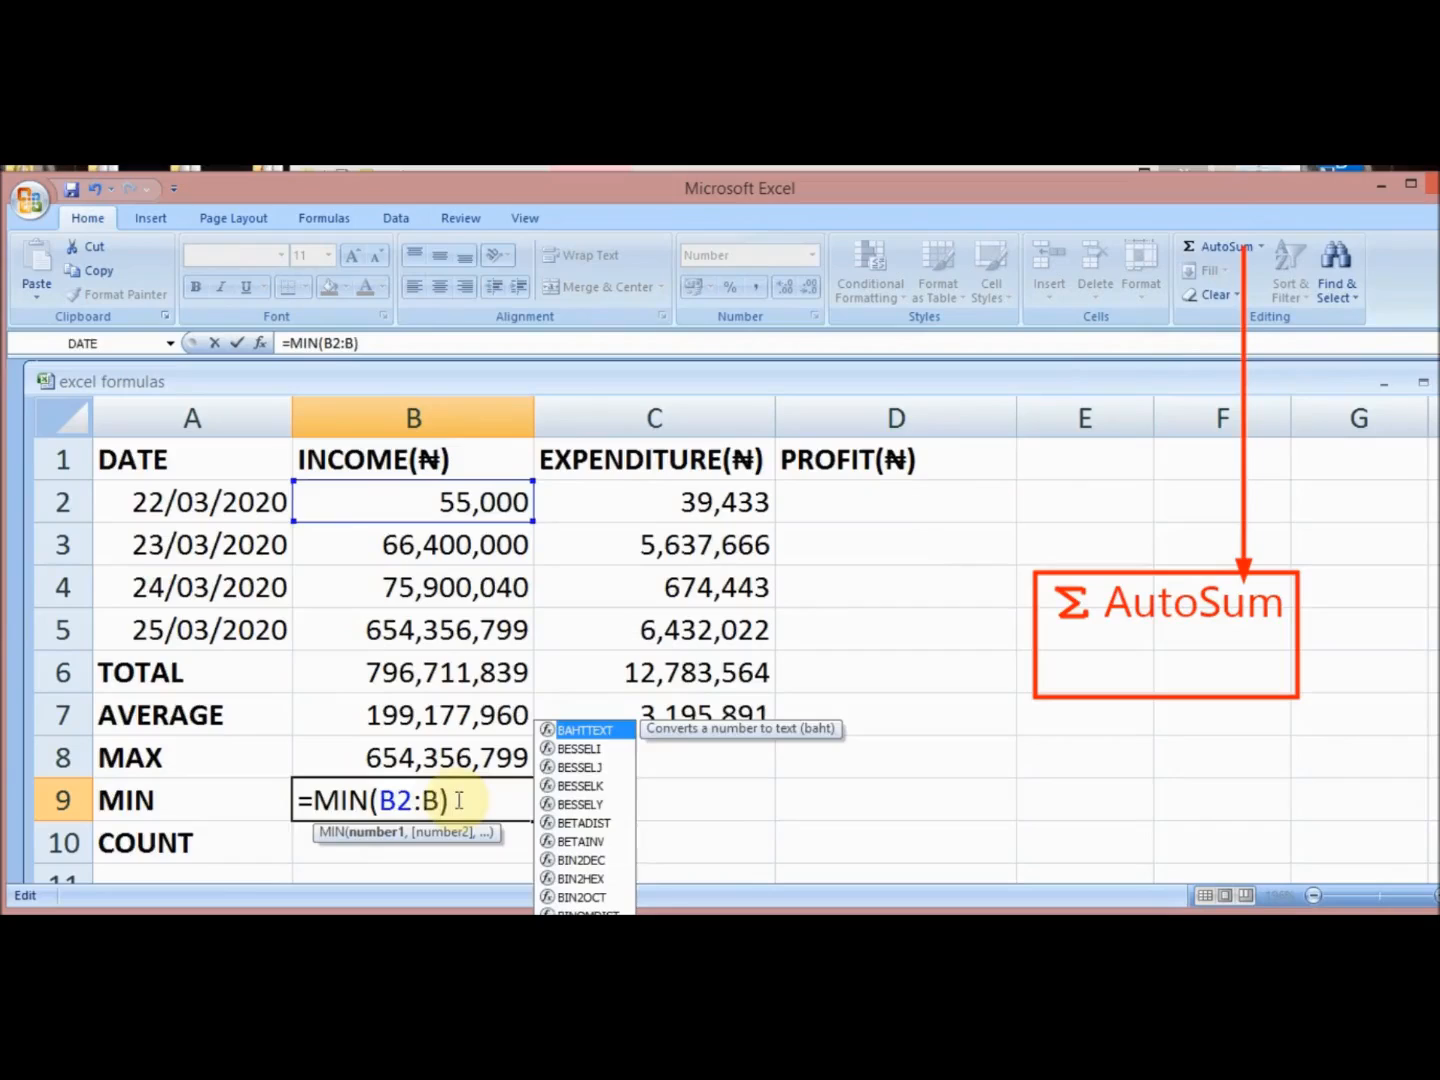
{"action": "type", "text": "5"}
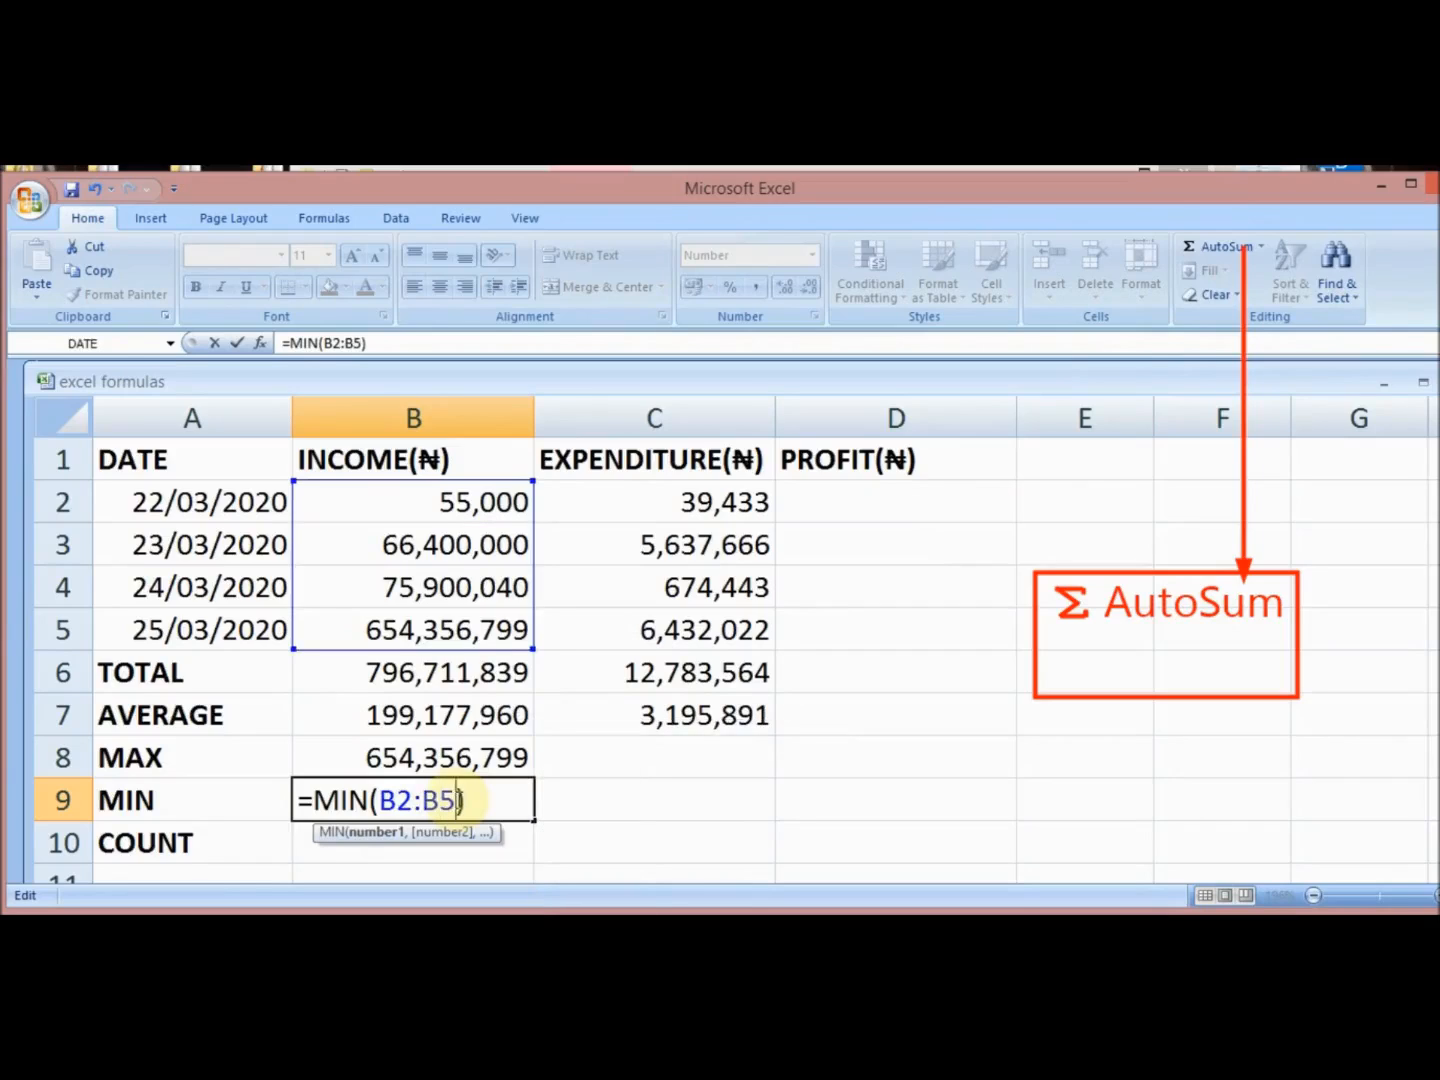
{"action": "key", "text": "Return"}
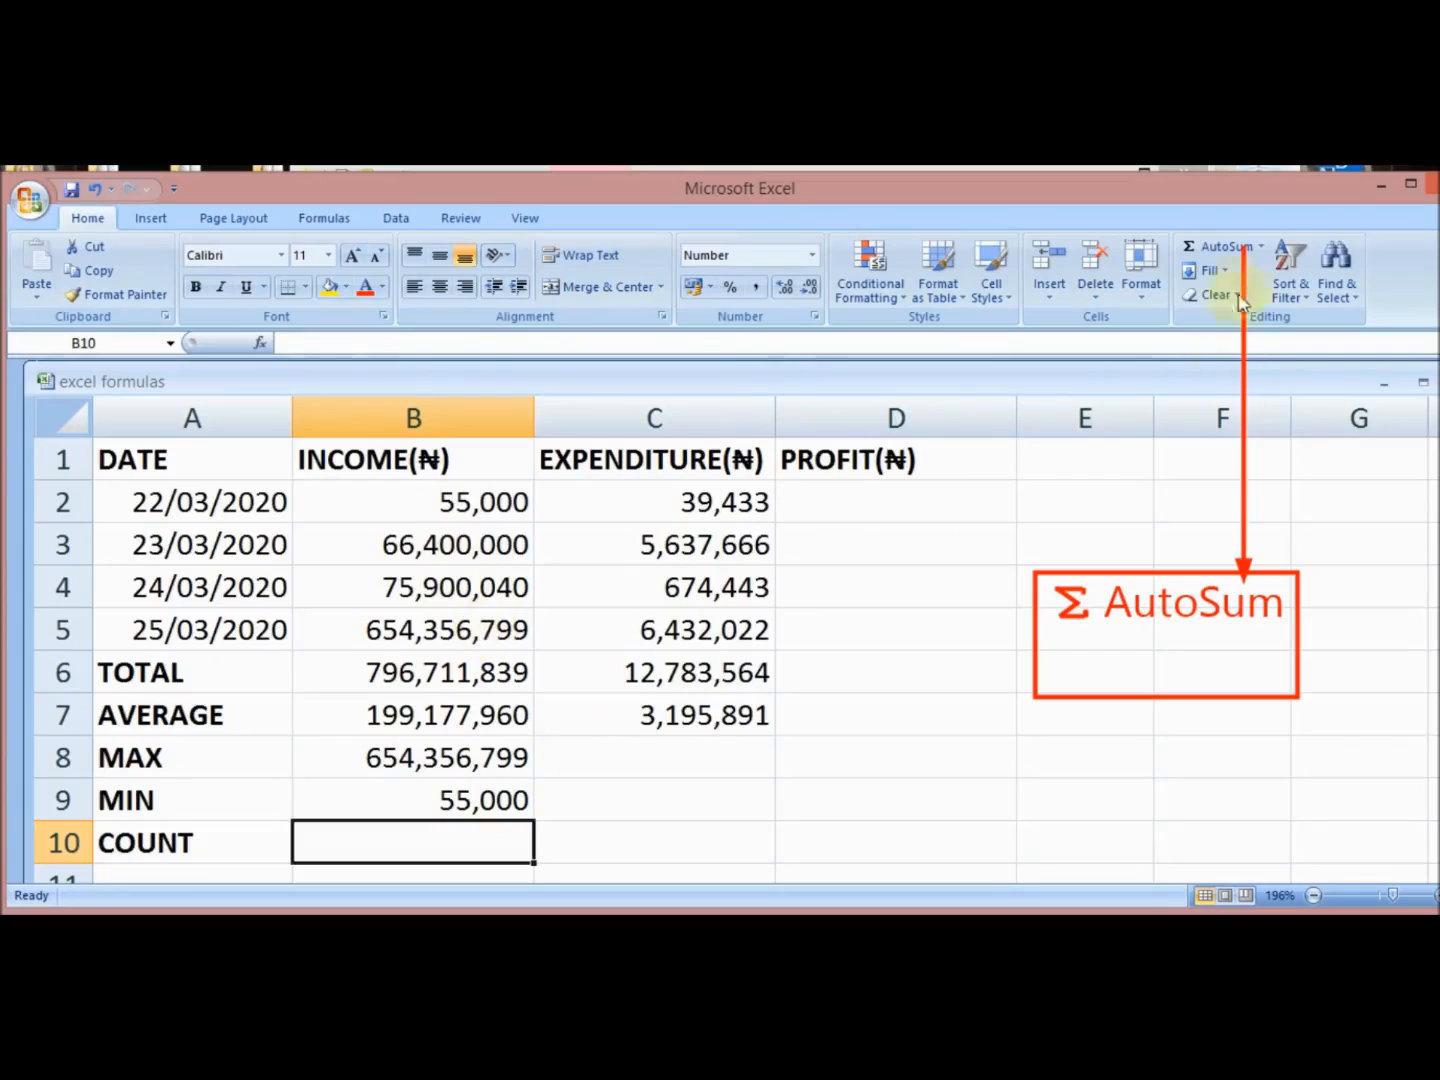
- Insert the AutoSum Count Numbers function in B10 and correct its range so the formula reads =COUNT(B2:B5)
{"action": "left_click", "coordinate": [1261, 247]}
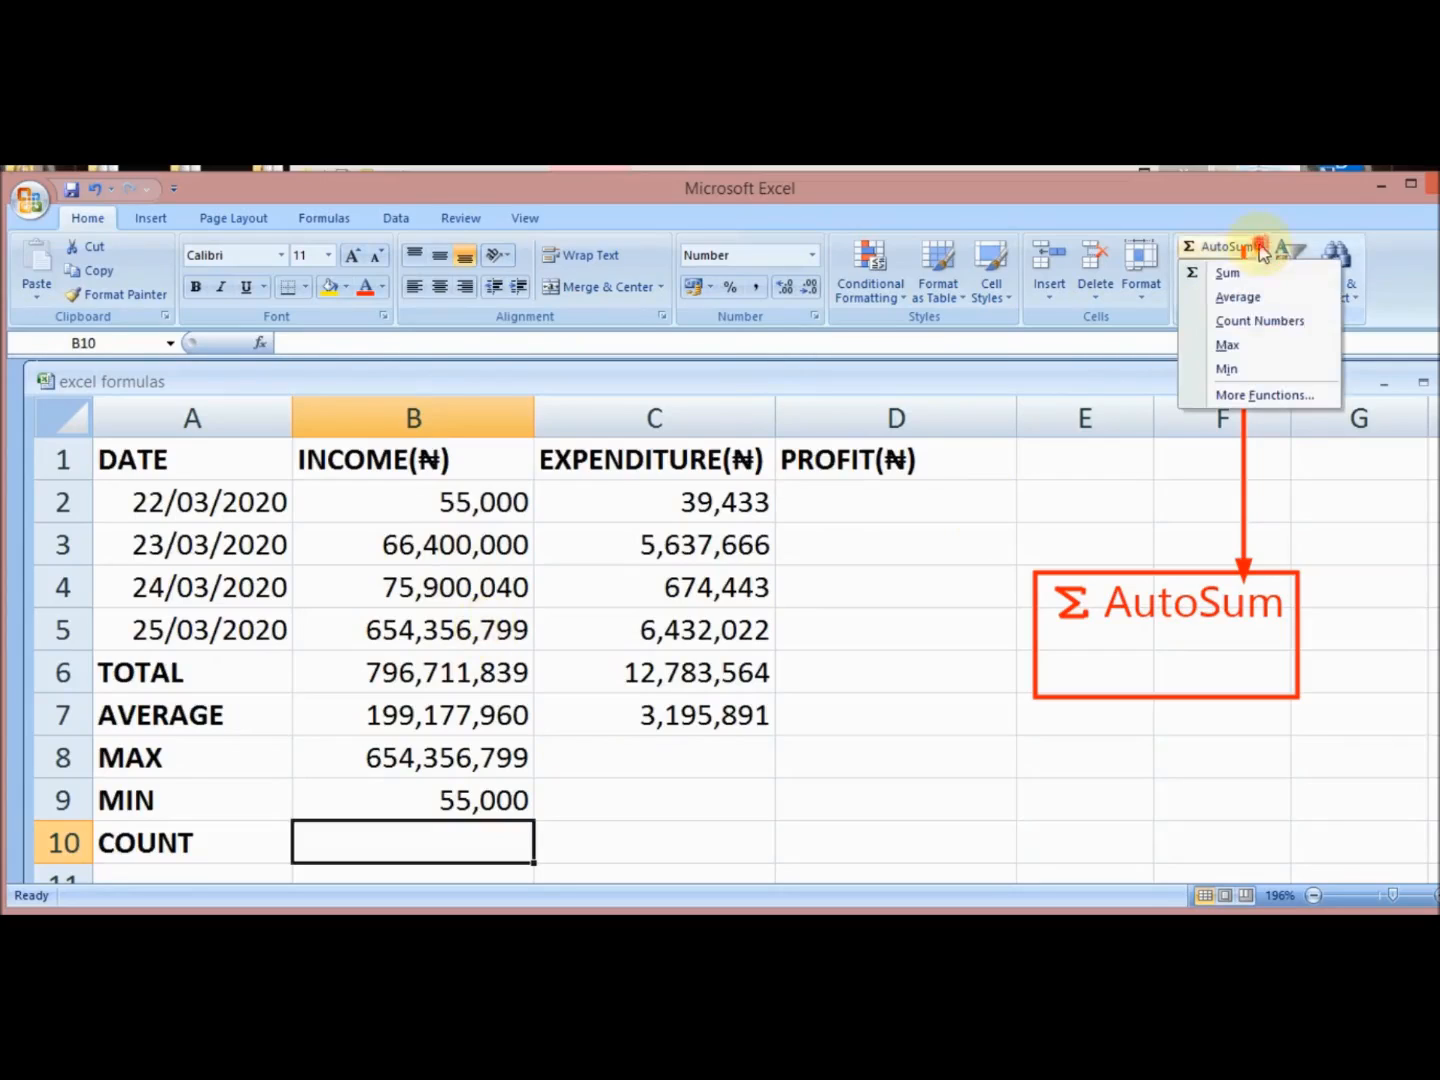
{"action": "left_click", "coordinate": [1257, 321]}
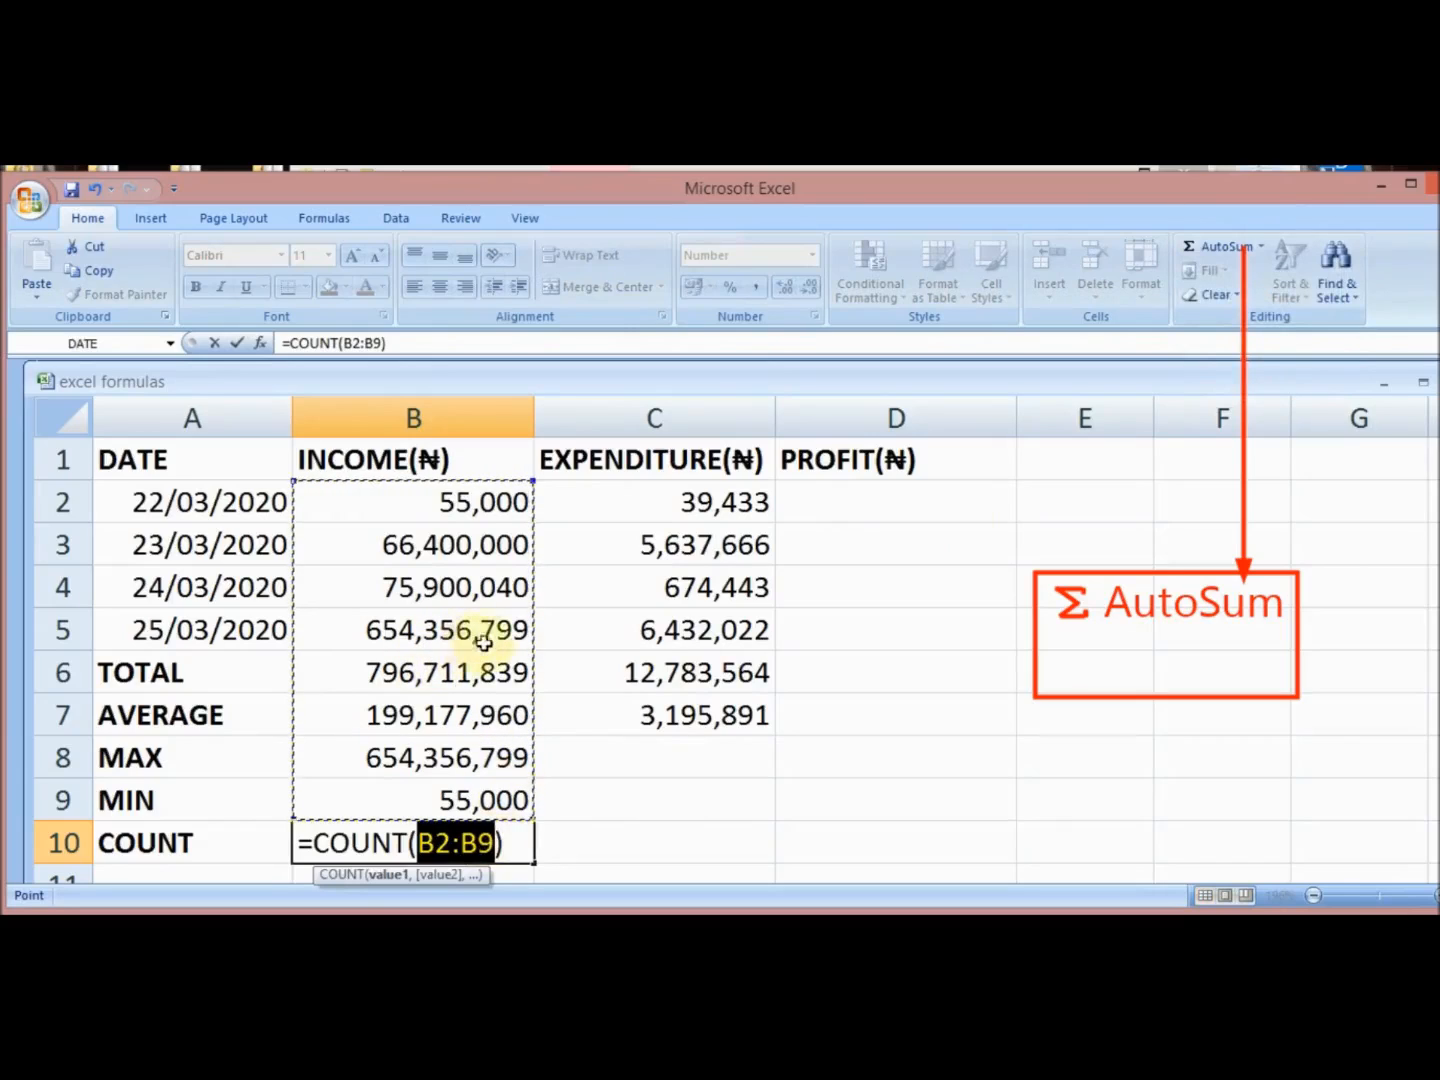
{"action": "left_click", "coordinate": [496, 846]}
{"action": "key", "text": "BackSpace"}
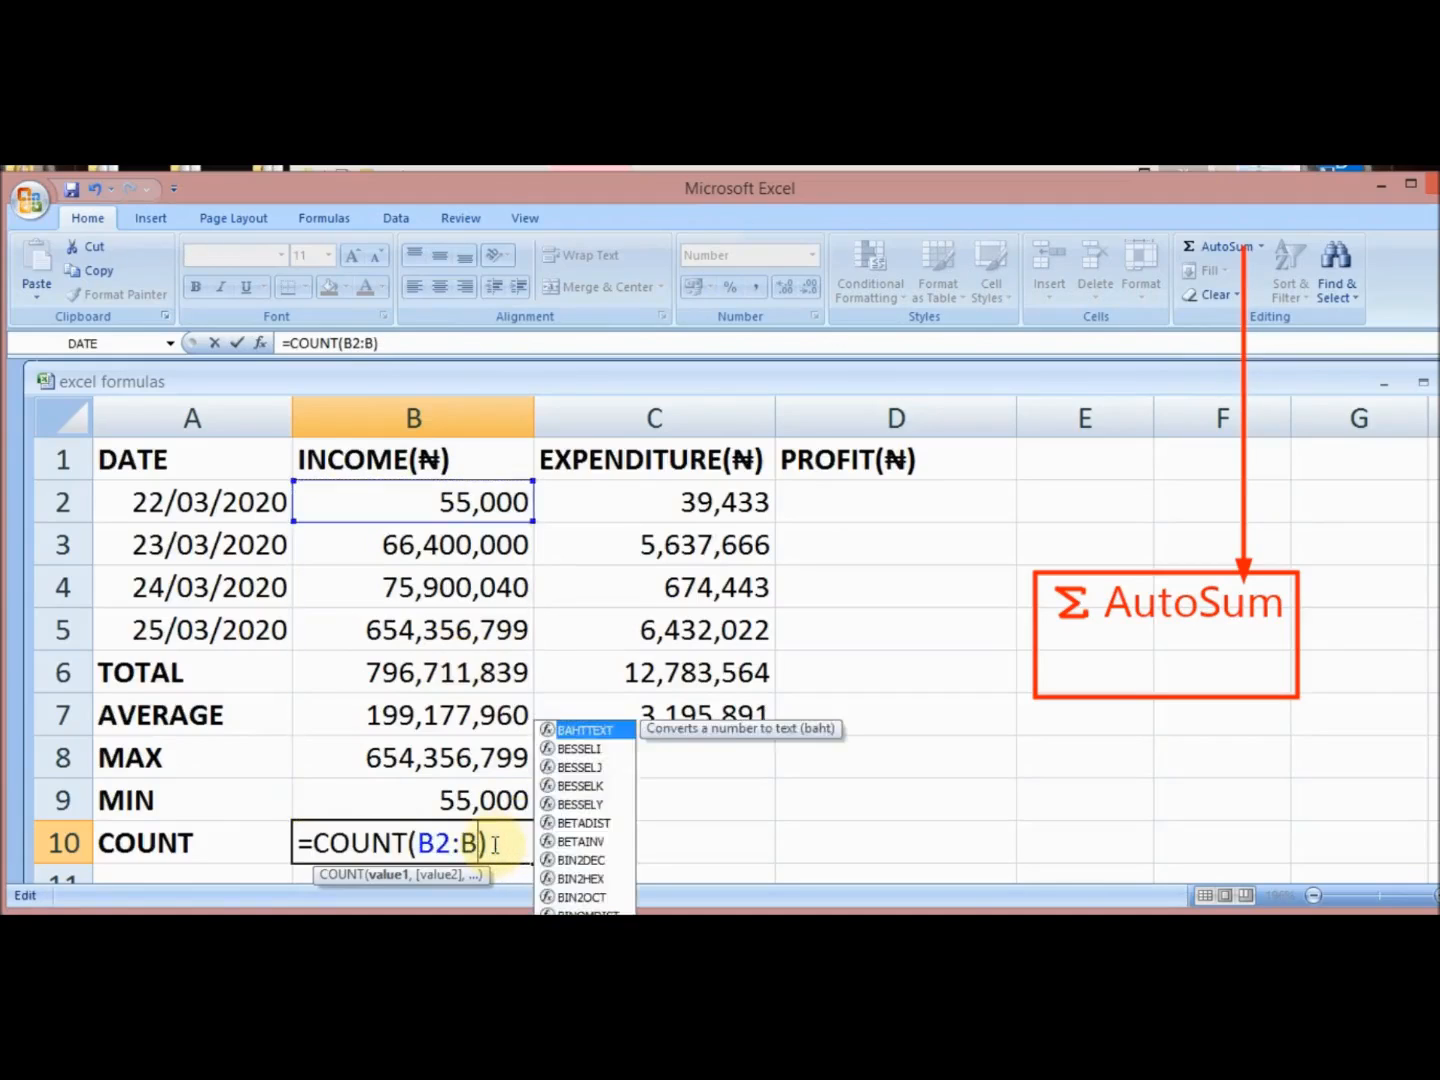
{"action": "type", "text": "5"}
{"action": "key", "text": "Return"}
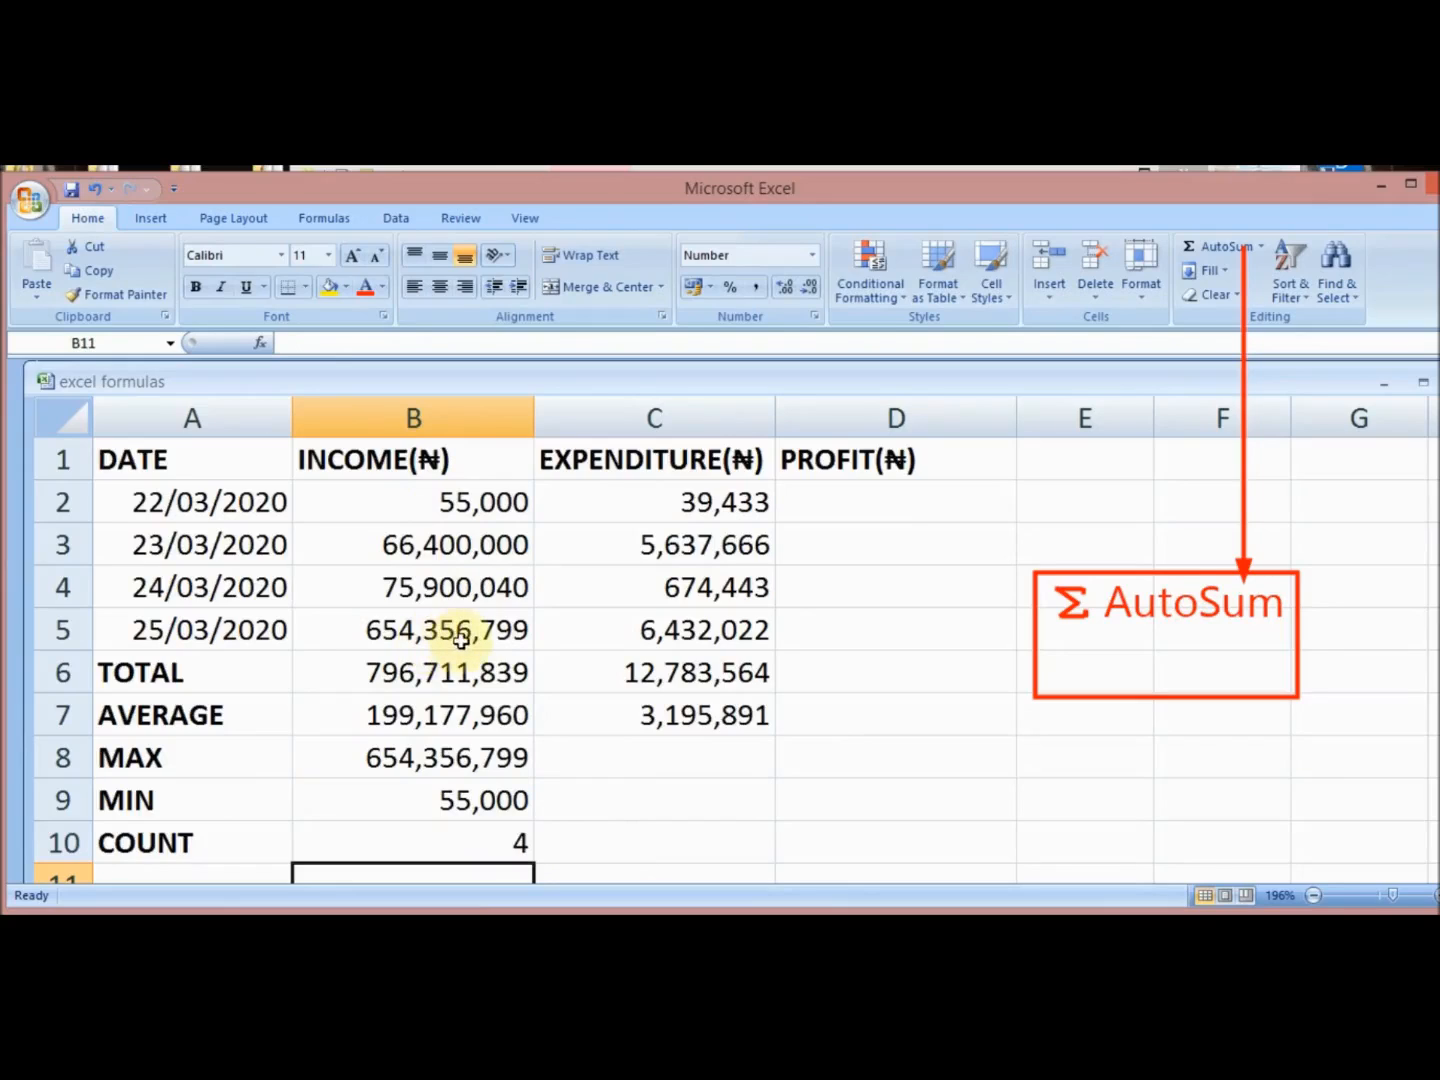
- Insert the AutoSum Max function in C8 and correct its range so the formula reads =MAX(C2:C5)
{"action": "left_click", "coordinate": [679, 758]}
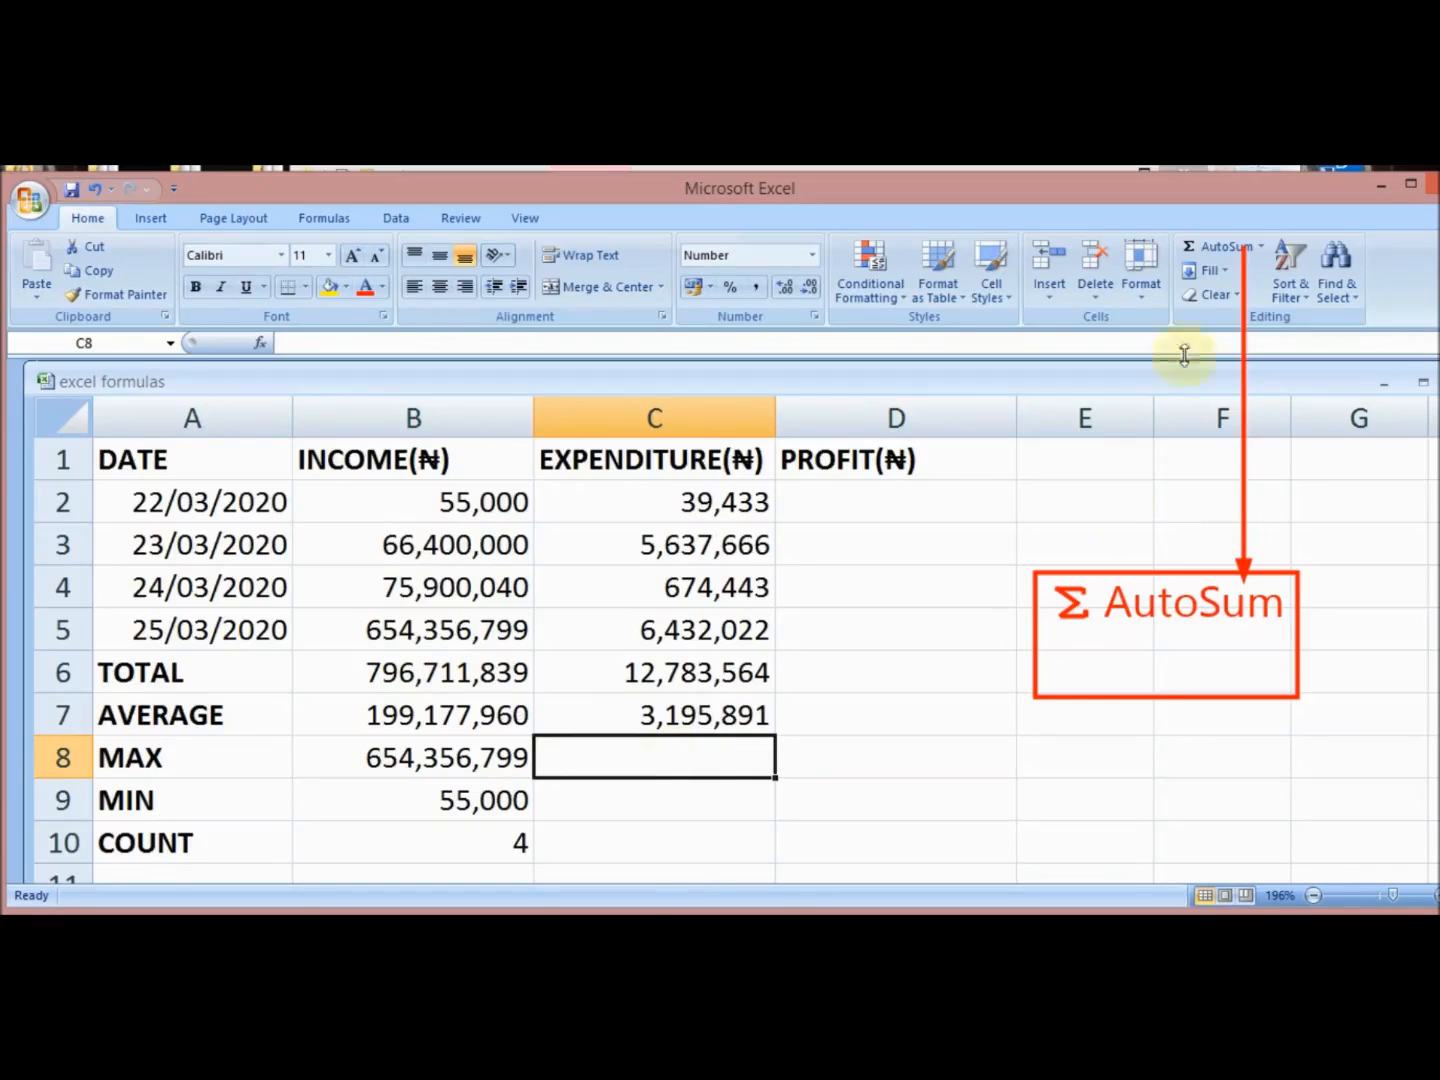
{"action": "left_click", "coordinate": [1260, 249]}
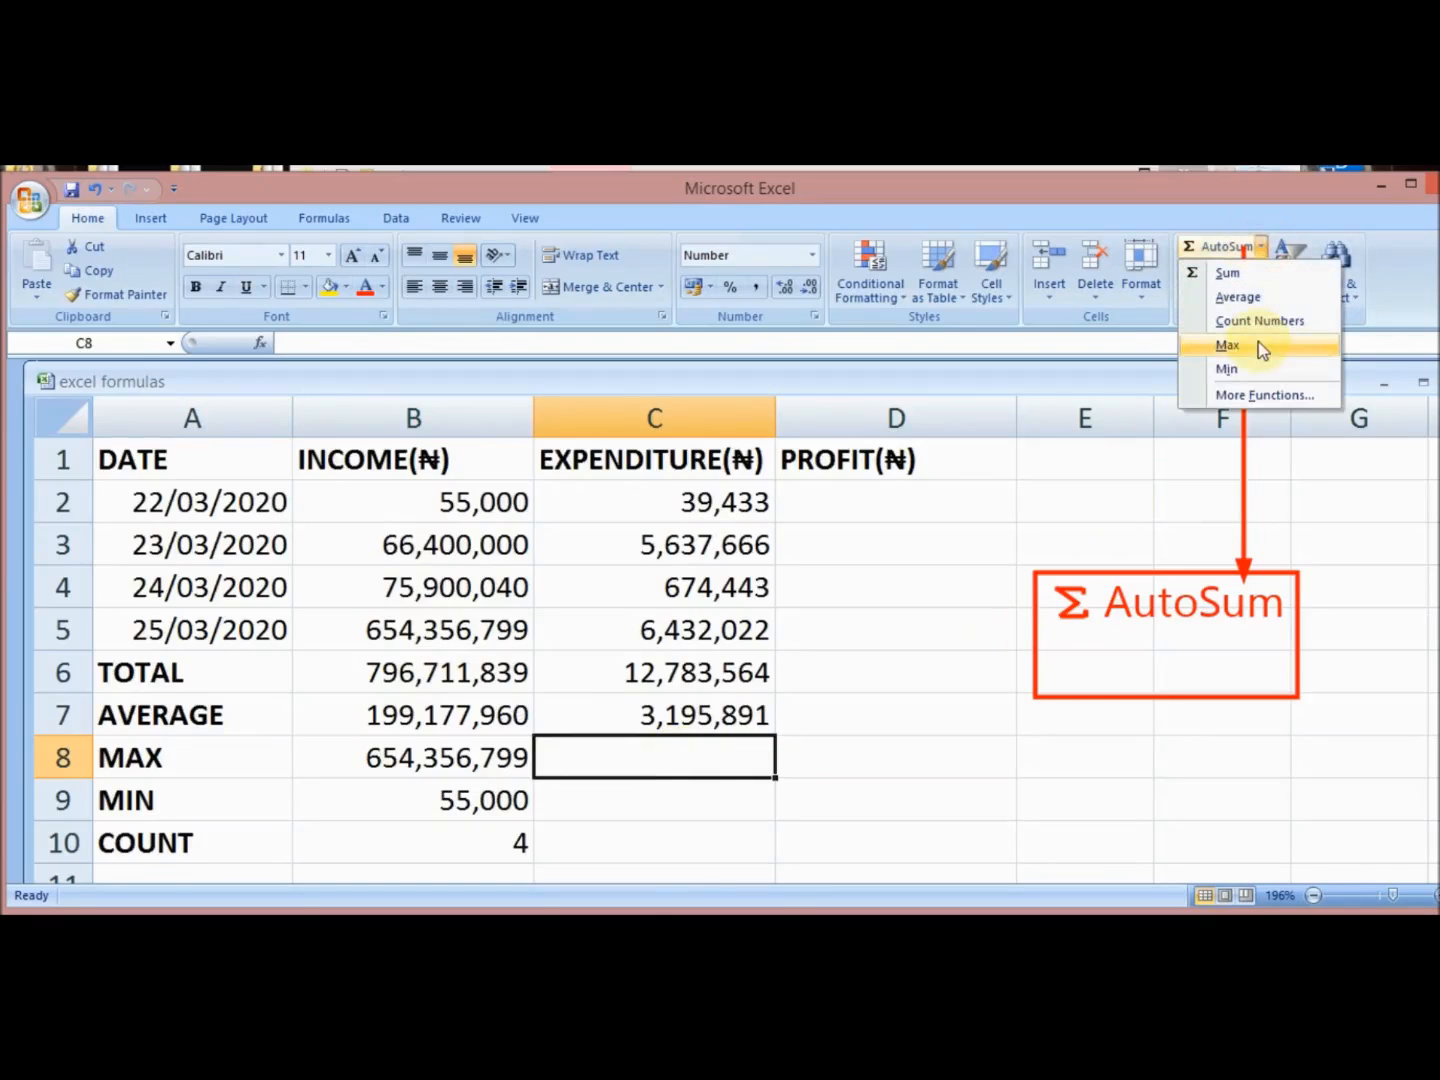
{"action": "left_click", "coordinate": [1228, 346]}
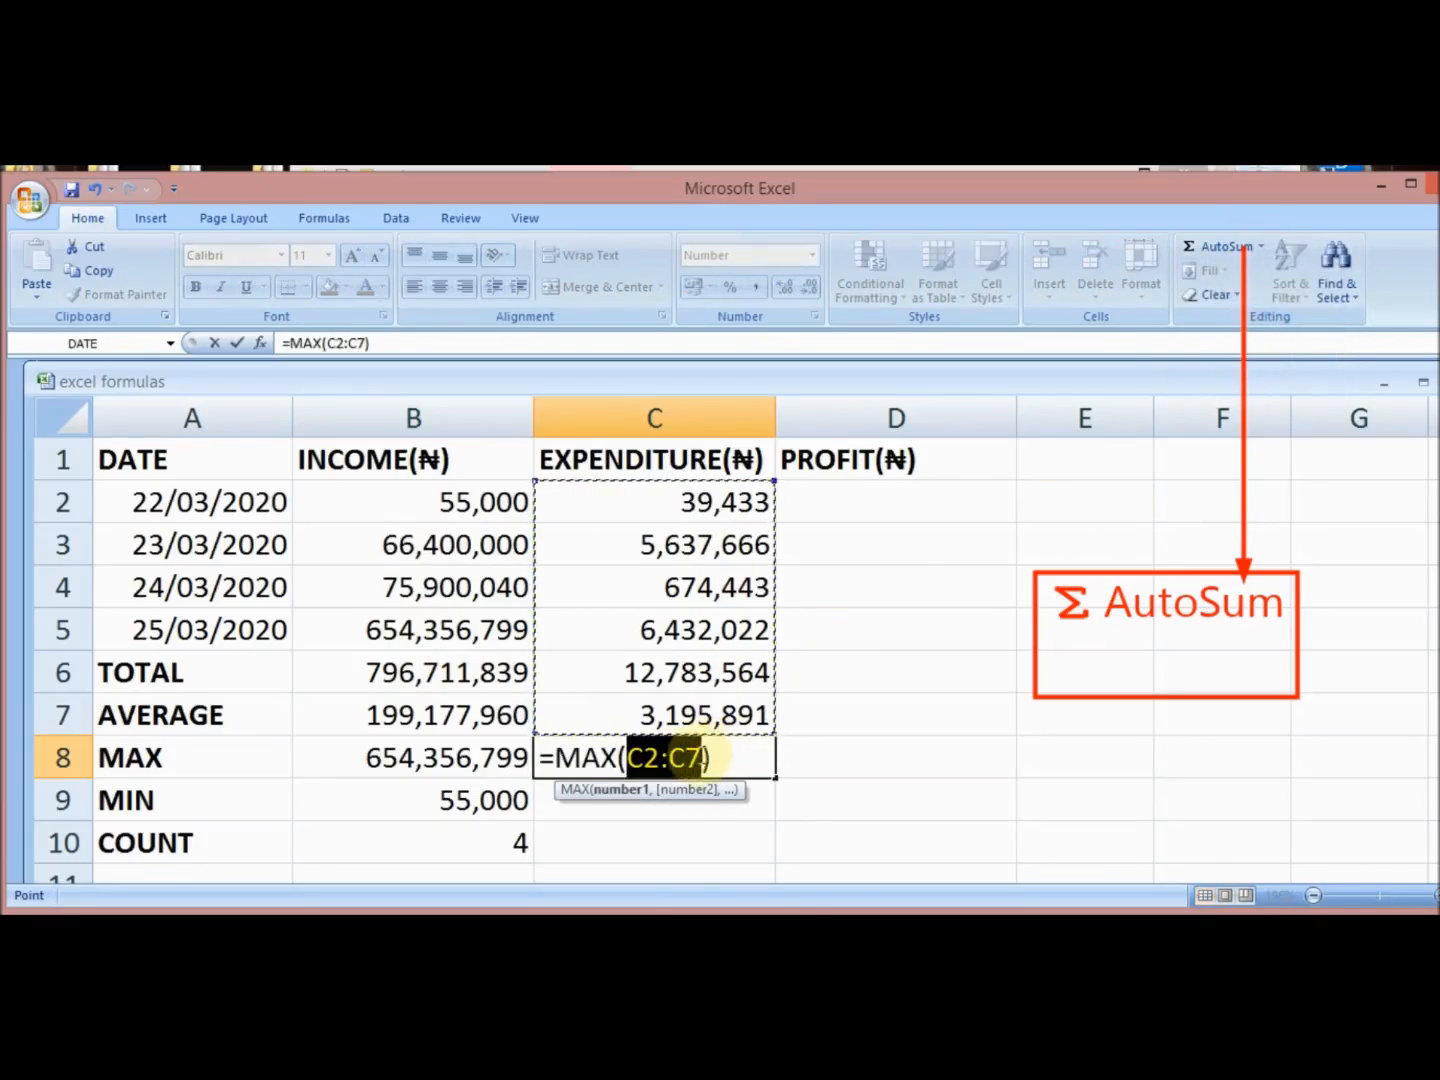
{"action": "left_click", "coordinate": [704, 757]}
{"action": "key", "text": "BackSpace"}
{"action": "type", "text": "5"}
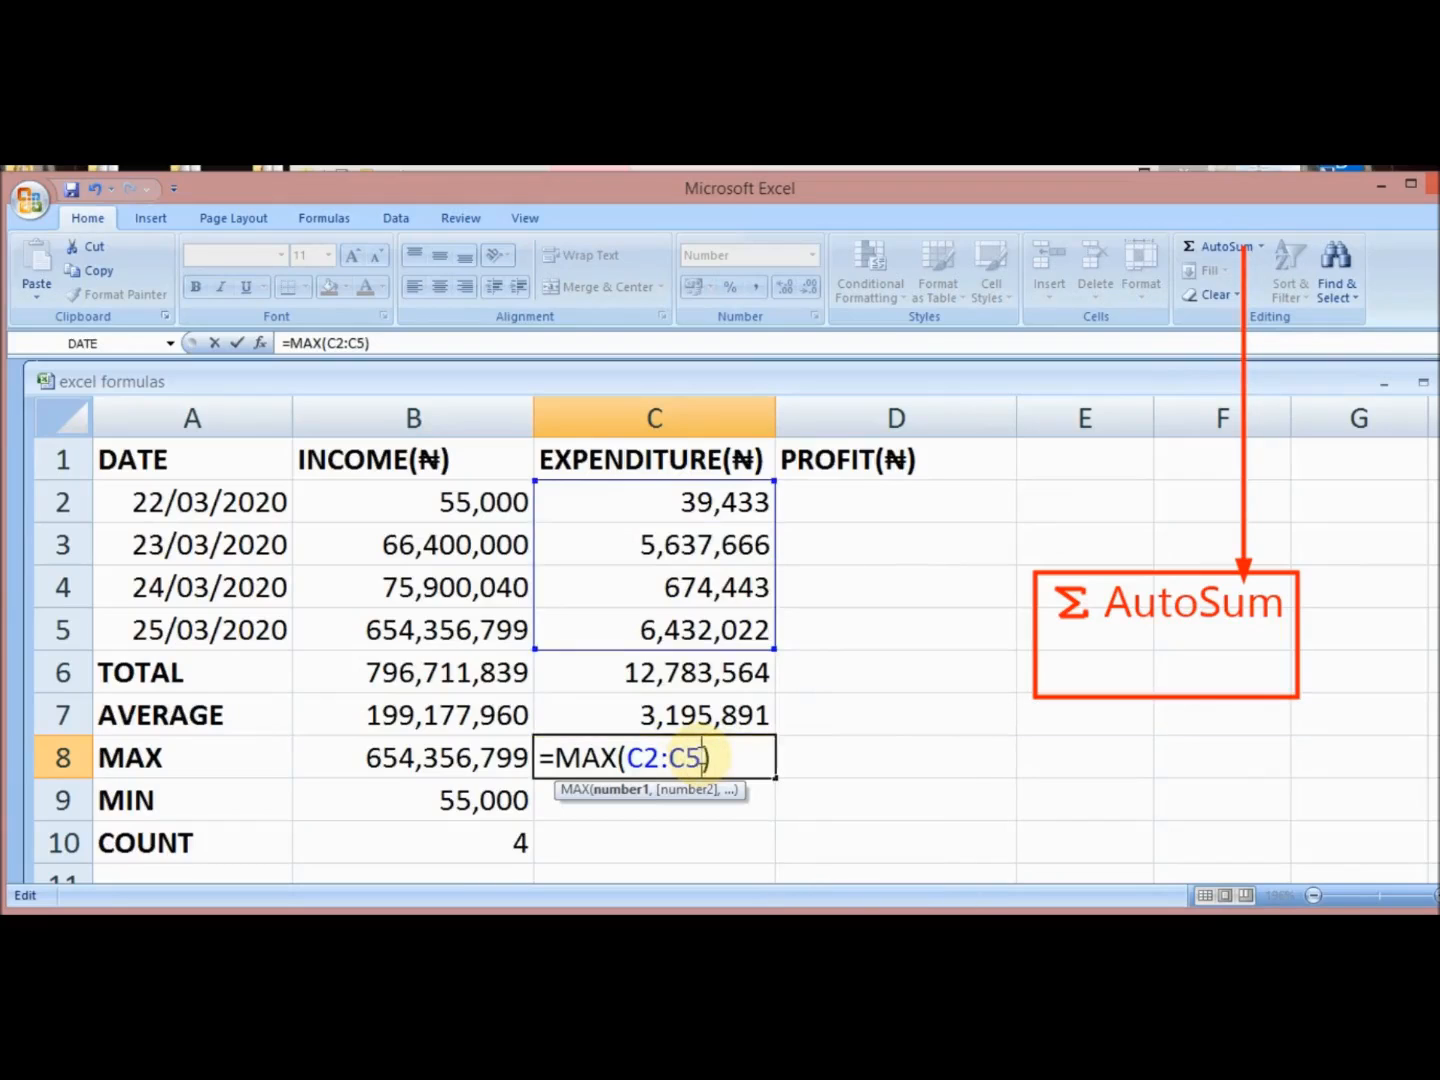
{"action": "key", "text": "Return"}
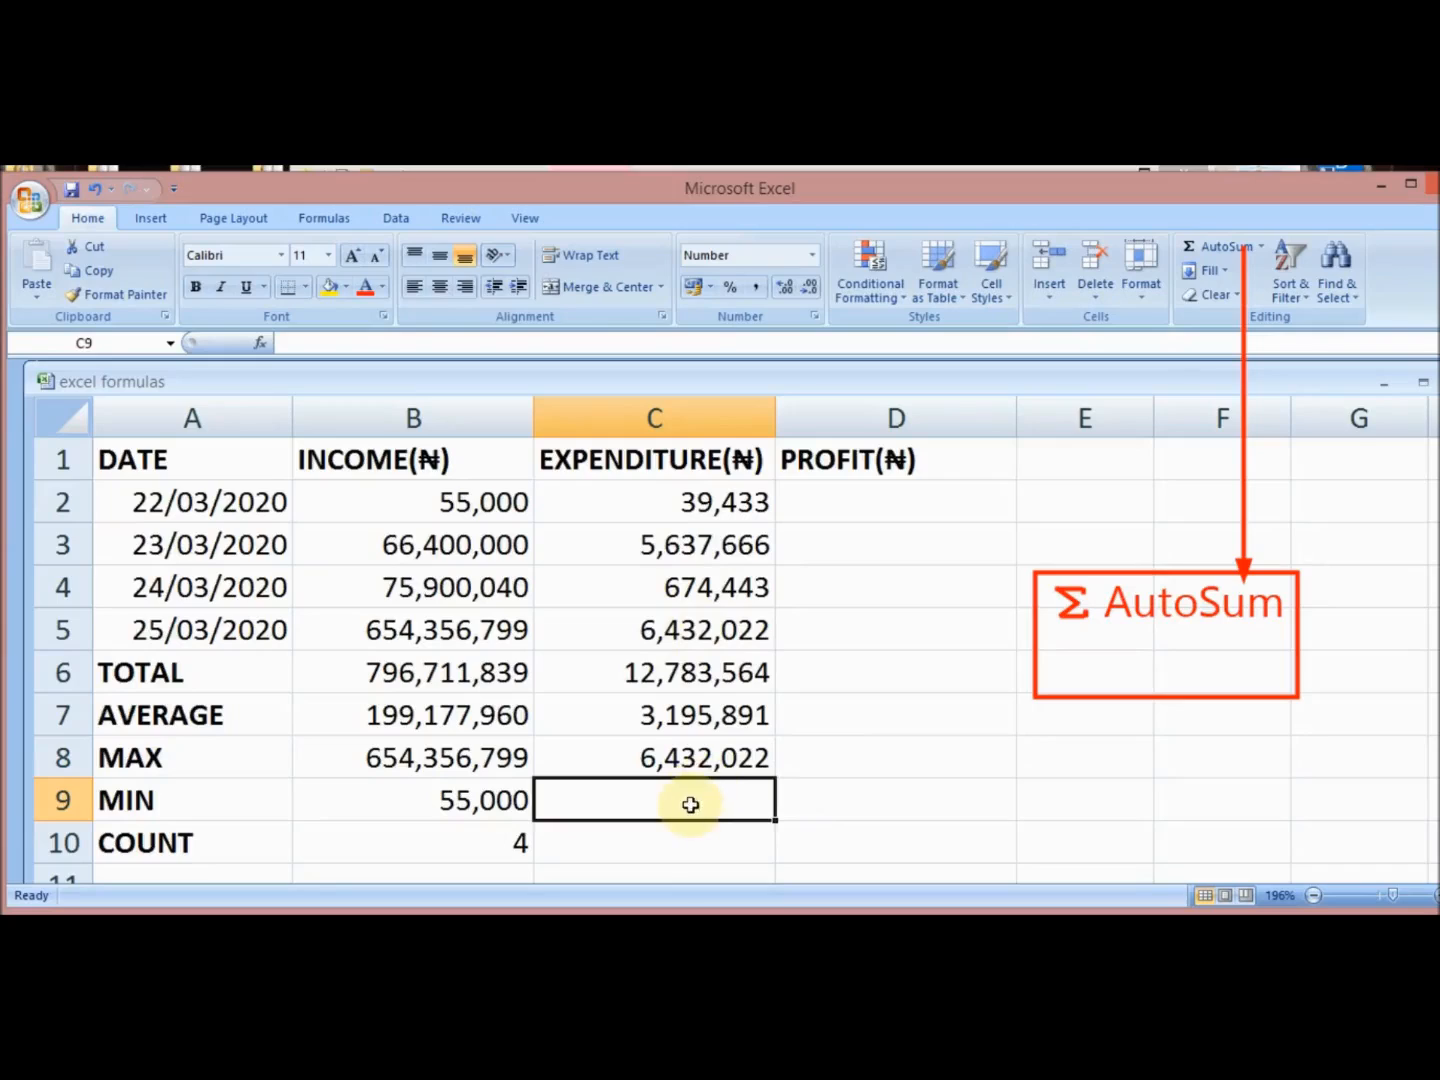
- Insert the AutoSum Min function in C9 and correct its range so the formula reads =MIN(C2:C5)
{"action": "left_click", "coordinate": [1264, 250]}
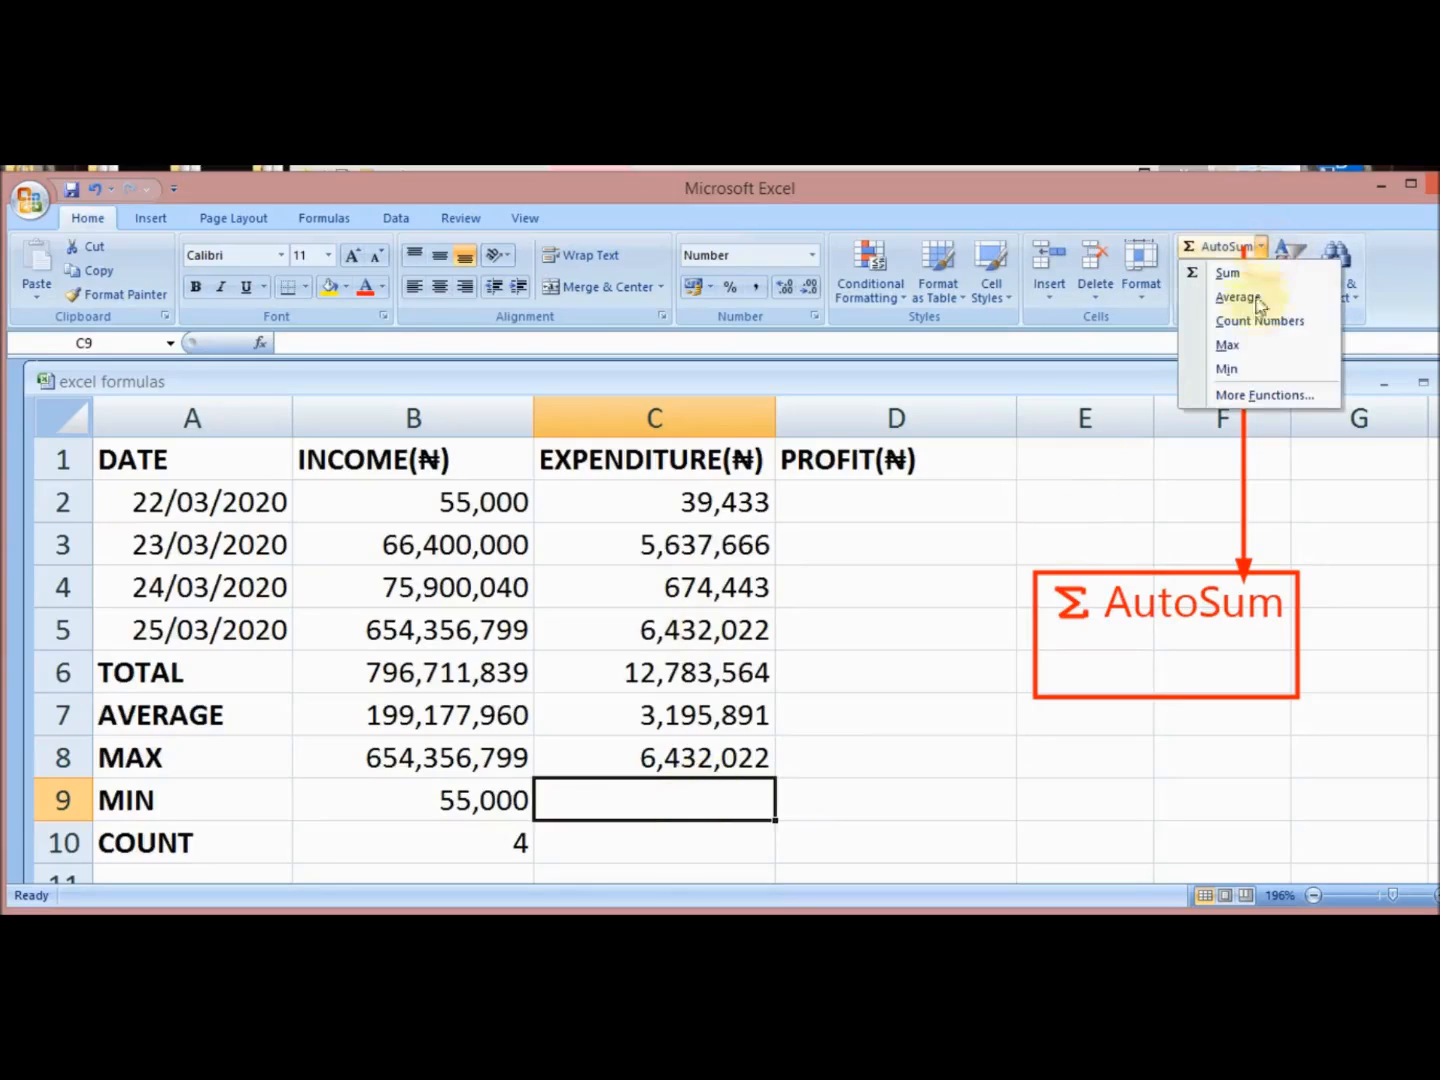
{"action": "left_click", "coordinate": [1247, 370]}
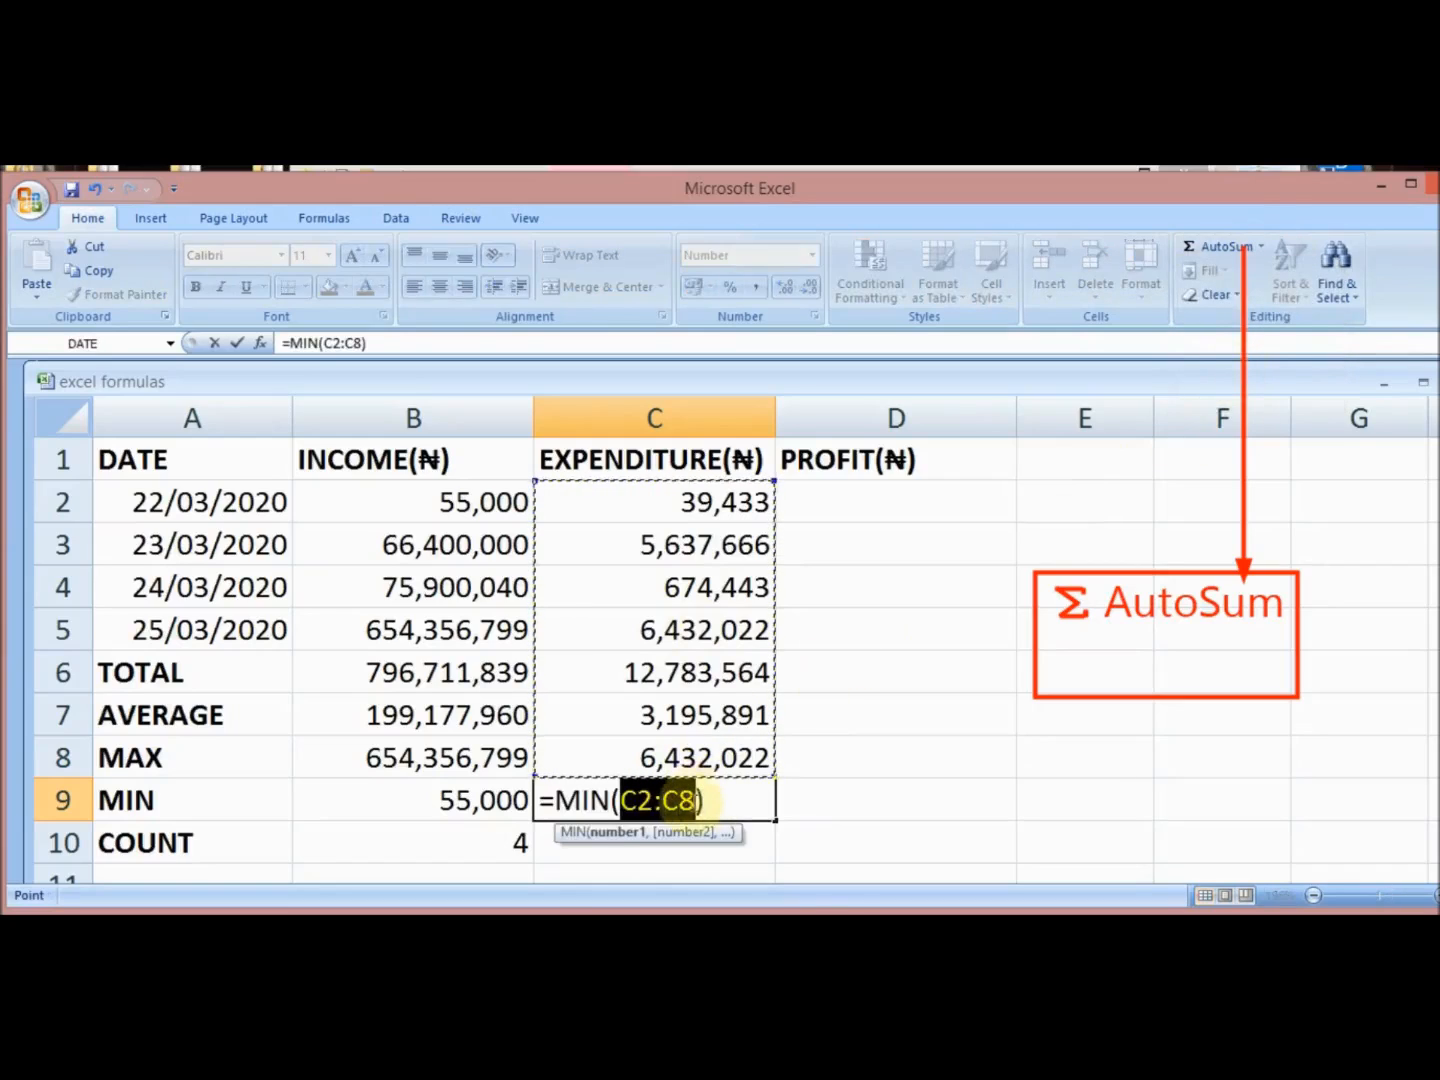
{"action": "left_click", "coordinate": [687, 800]}
{"action": "key", "text": "BackSpace"}
{"action": "type", "text": "5"}
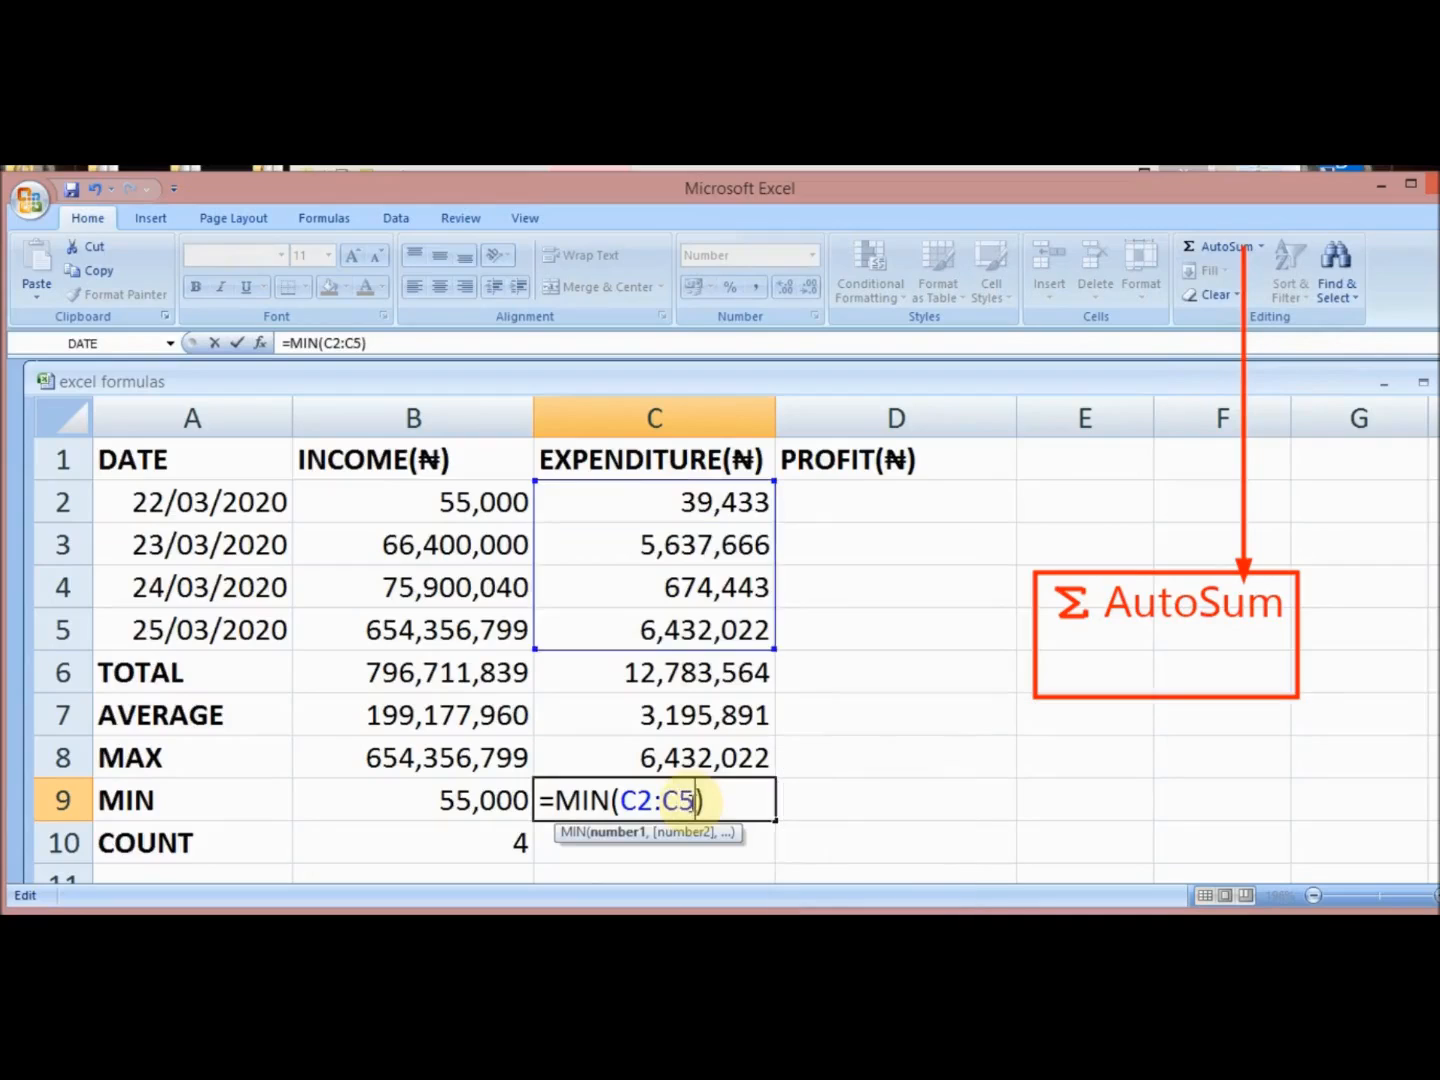
{"action": "key", "text": "Return"}
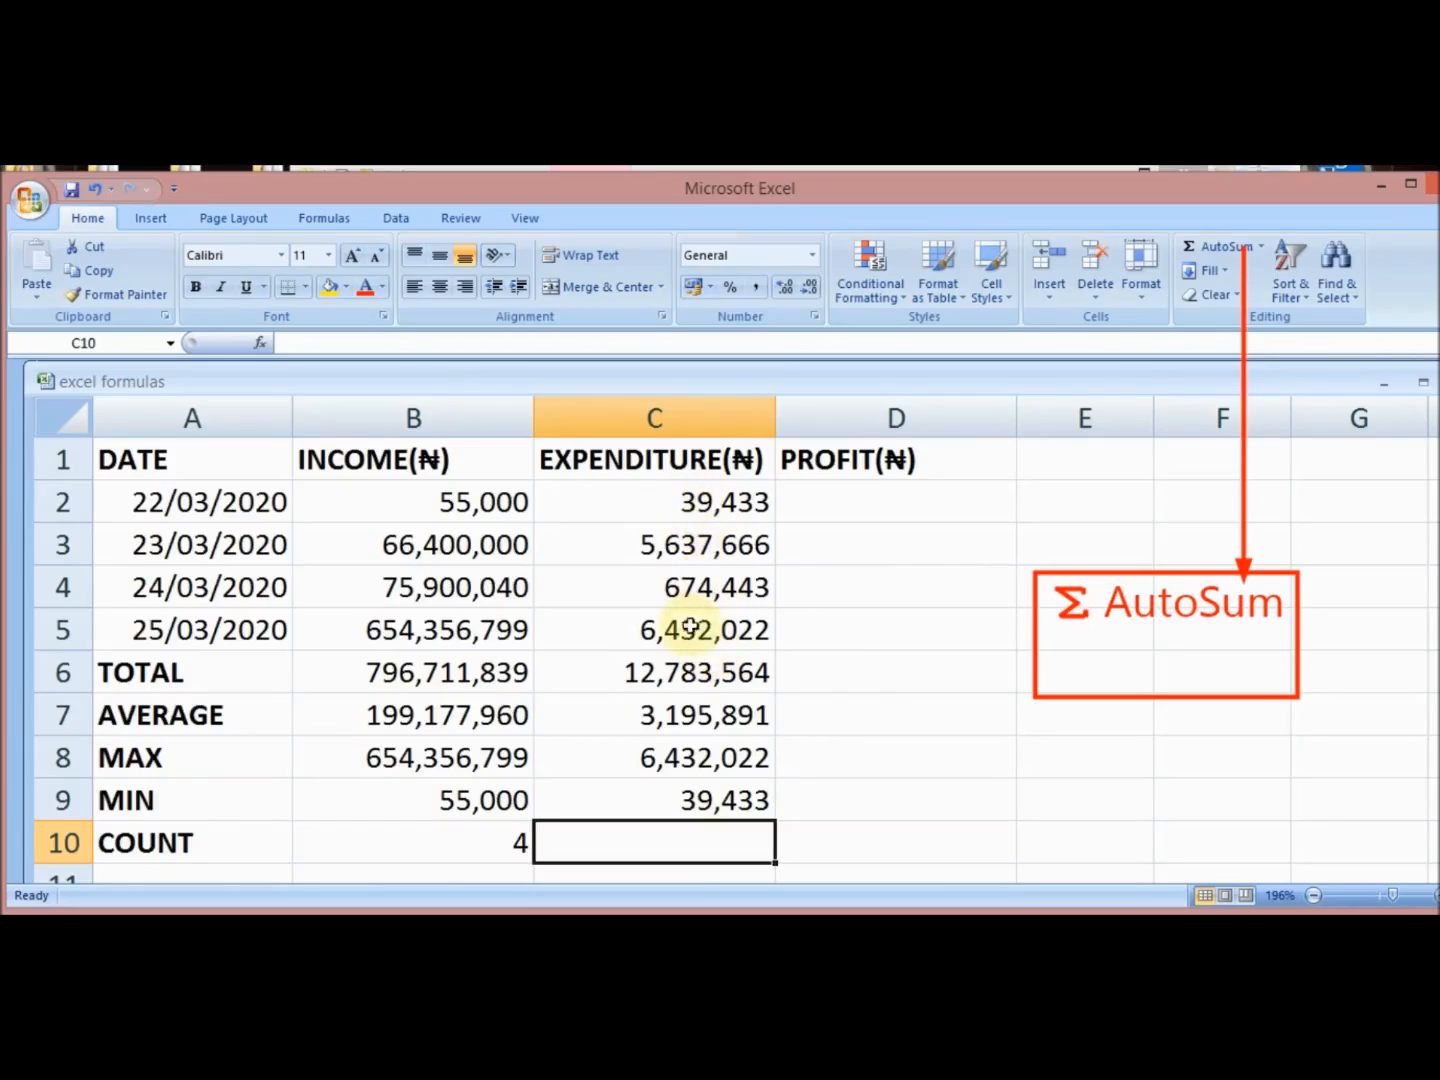
- Insert the AutoSum Count Numbers function in C10 and correct its range so the formula reads =COUNT(C2:C5)
{"action": "left_click", "coordinate": [1264, 247]}
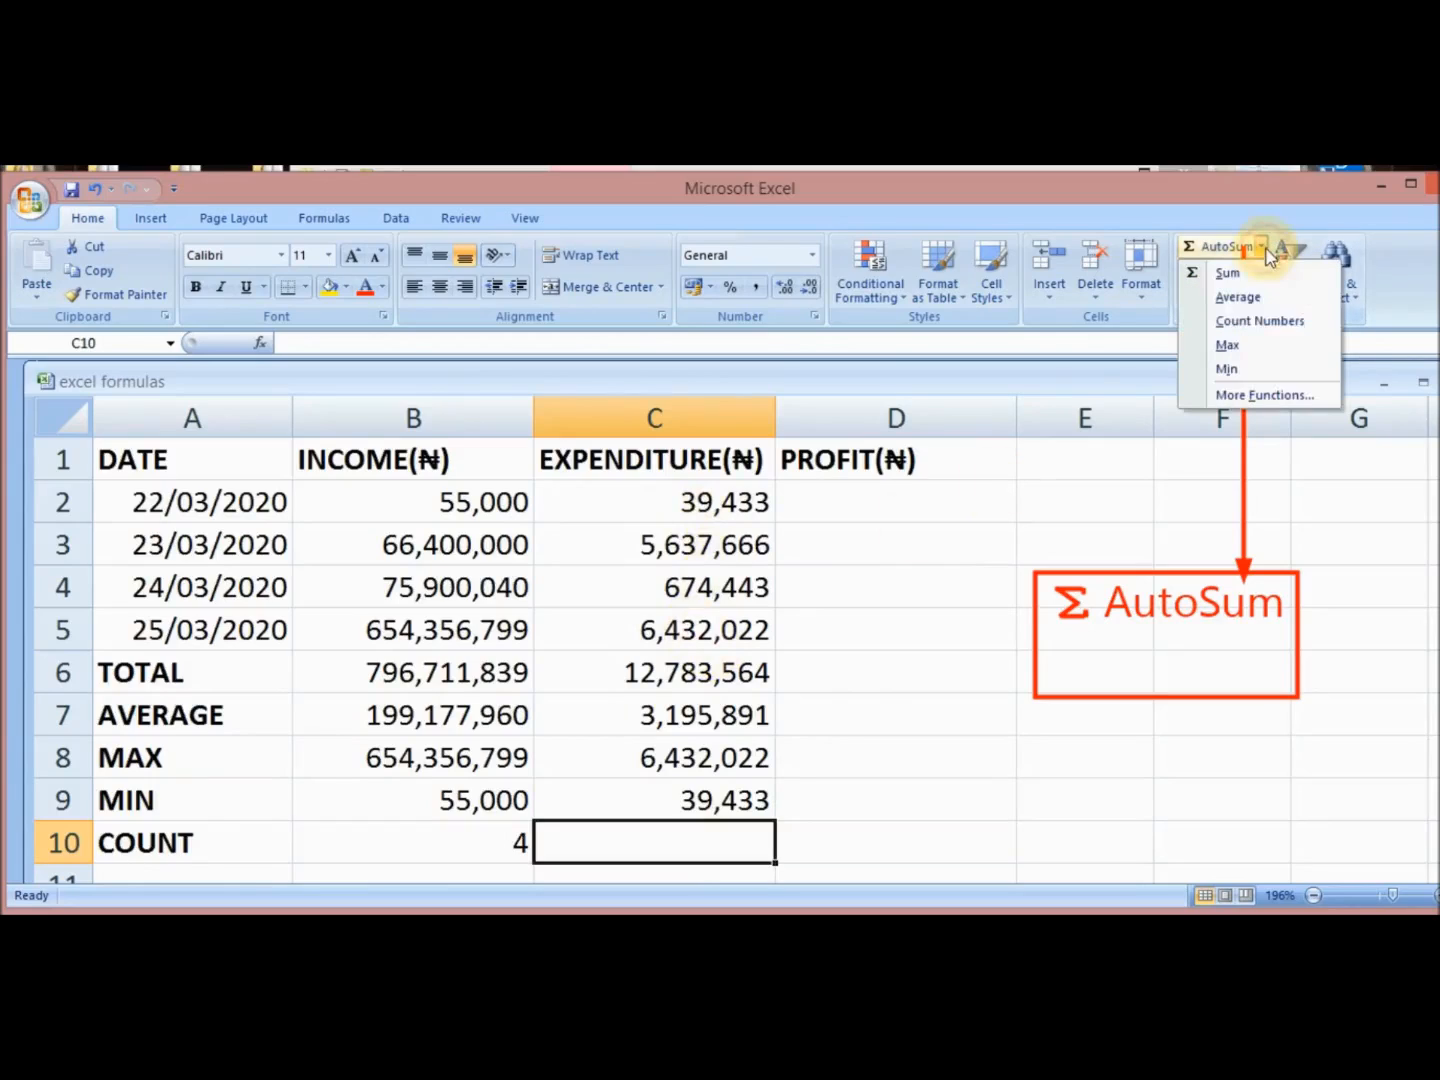
{"action": "left_click", "coordinate": [1277, 320]}
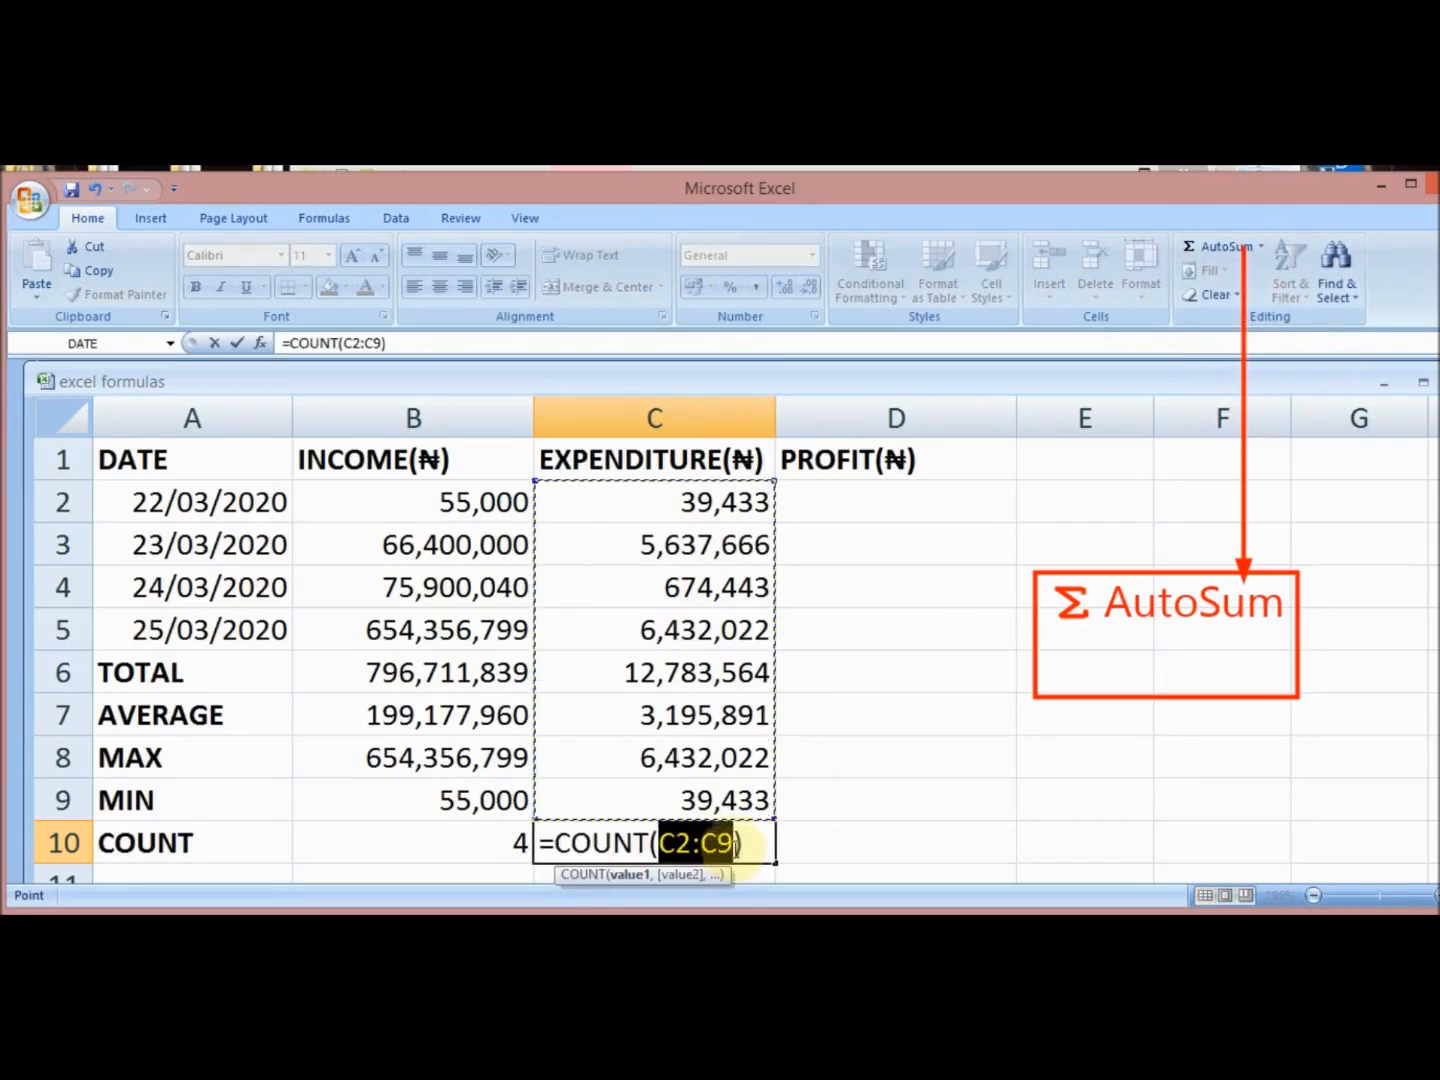
{"action": "left_click", "coordinate": [735, 842]}
{"action": "key", "text": "BackSpace"}
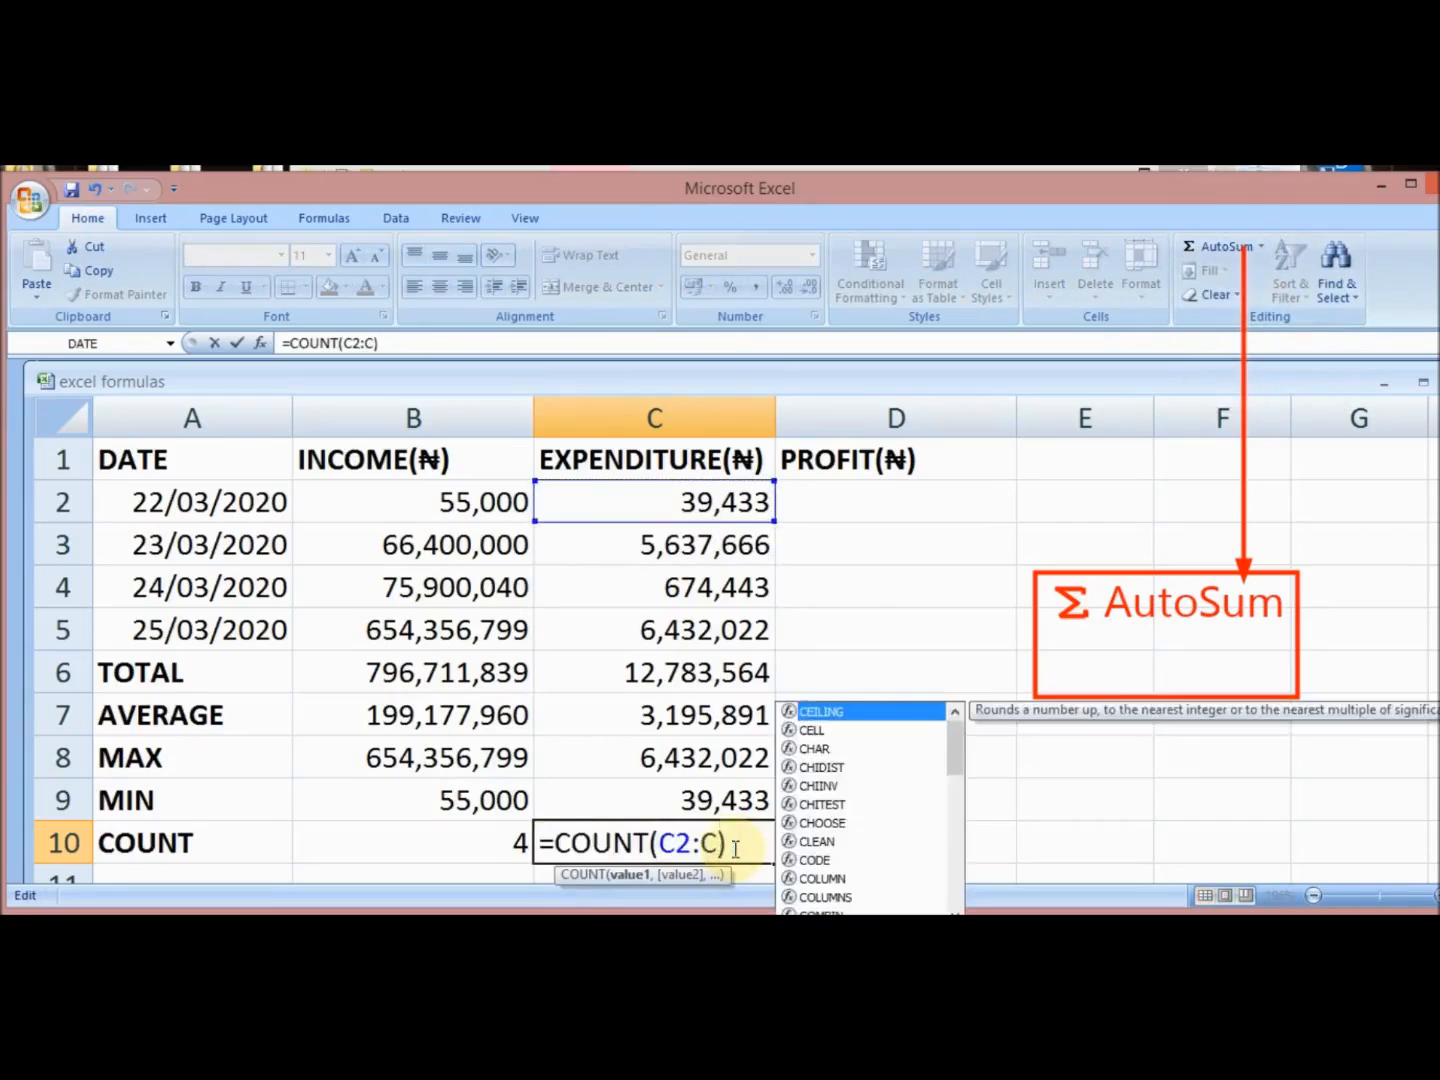
{"action": "type", "text": "5"}
{"action": "key", "text": "Return"}
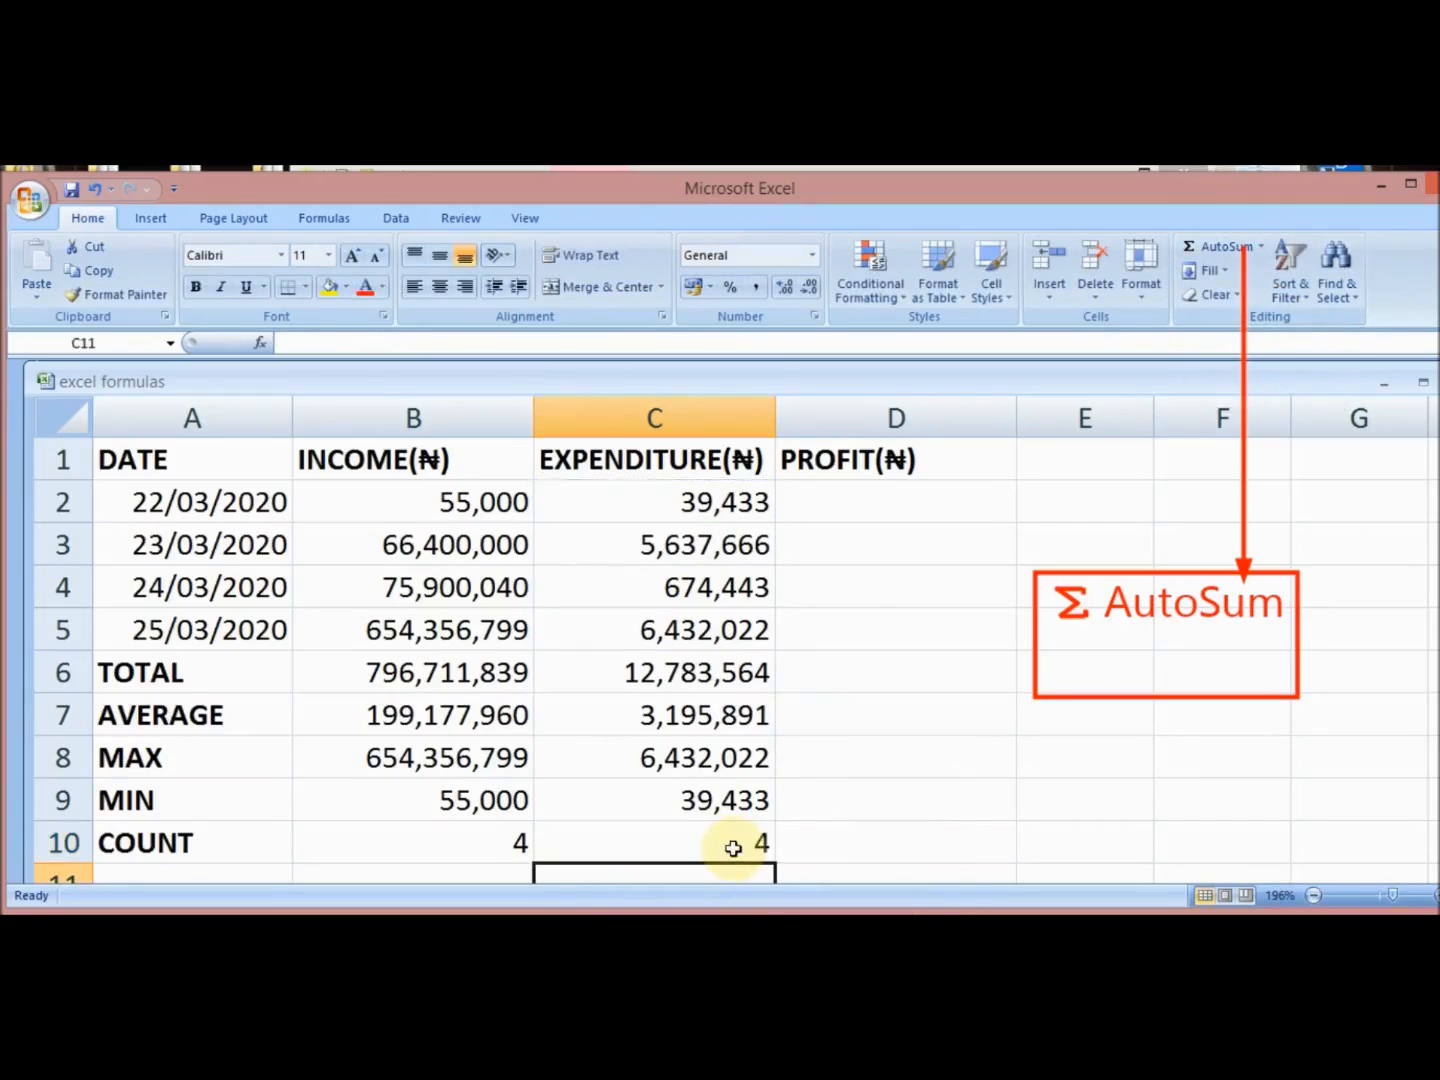